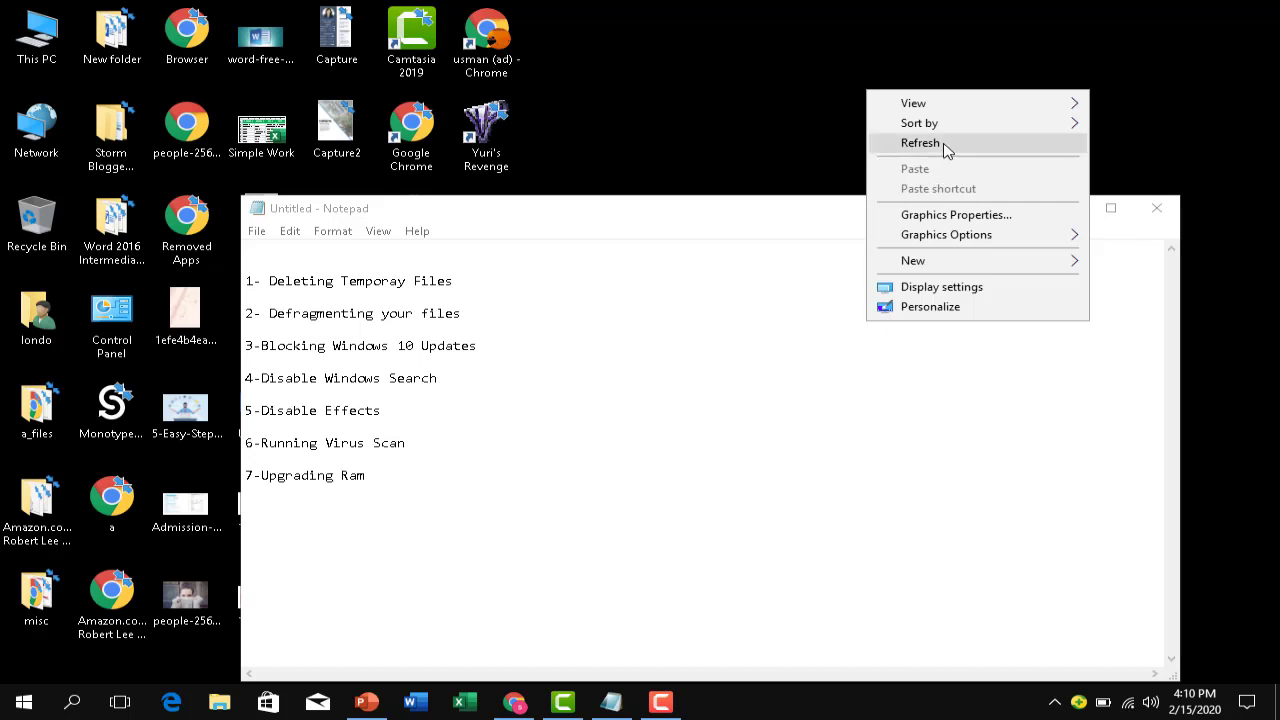
{"action": "left_click", "coordinate": [940, 145]}
{"action": "left_click", "coordinate": [255, 263]}
{"action": "left_click_drag", "start_coordinate": [255, 263], "coordinate": [474, 496]}
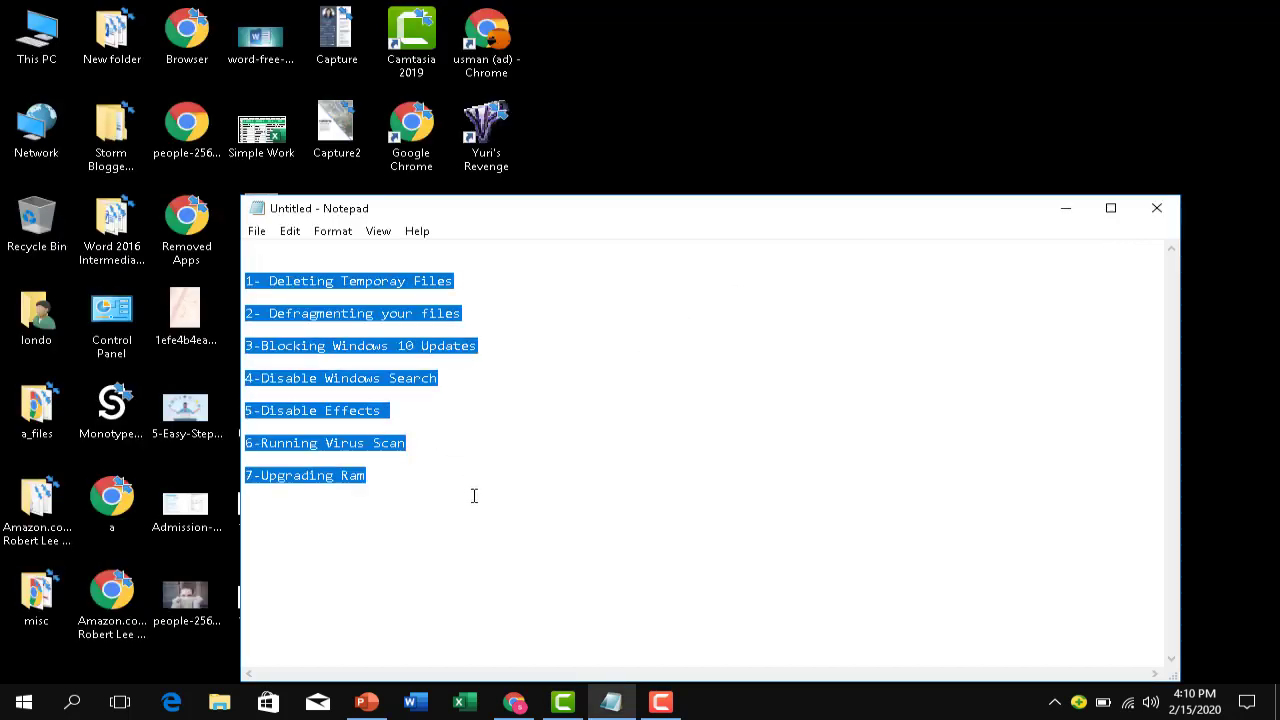
{"action": "left_click", "coordinate": [478, 486]}
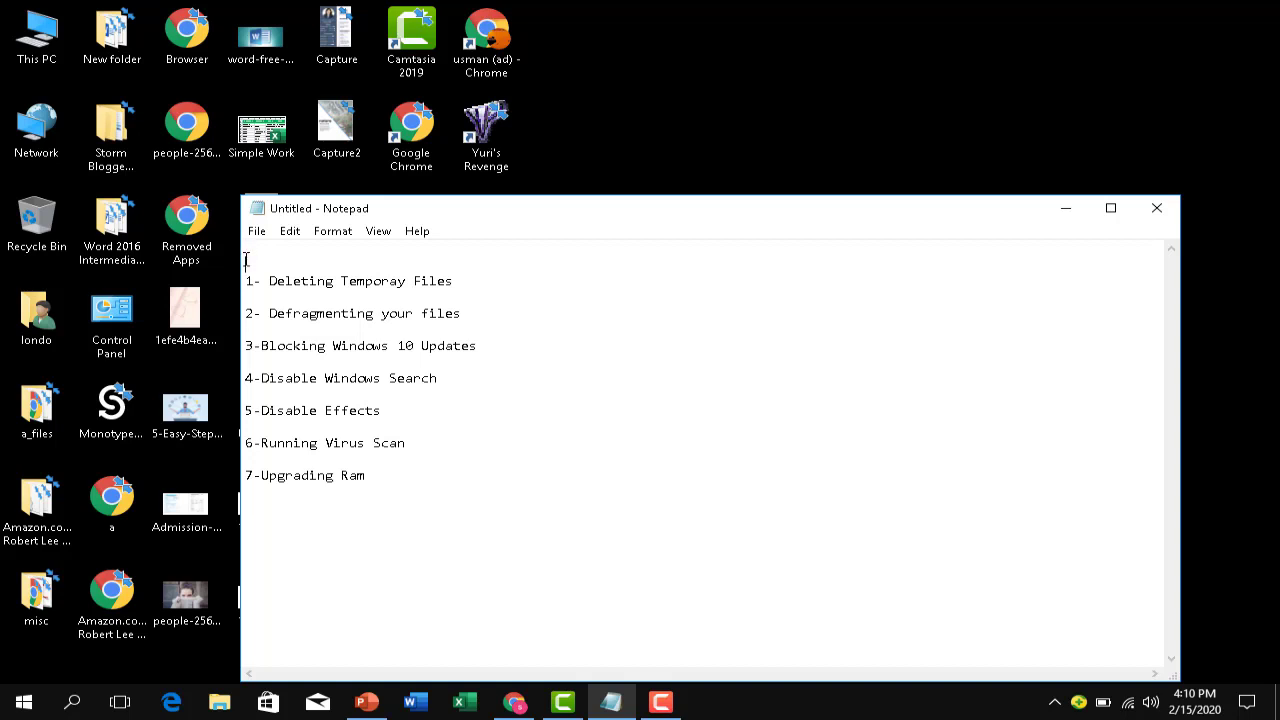
{"action": "left_click_drag", "start_coordinate": [246, 259], "coordinate": [272, 268]}
Step: Open the temporary files folder through the Run dialog with %temp%
{"action": "key", "text": "super+r"}
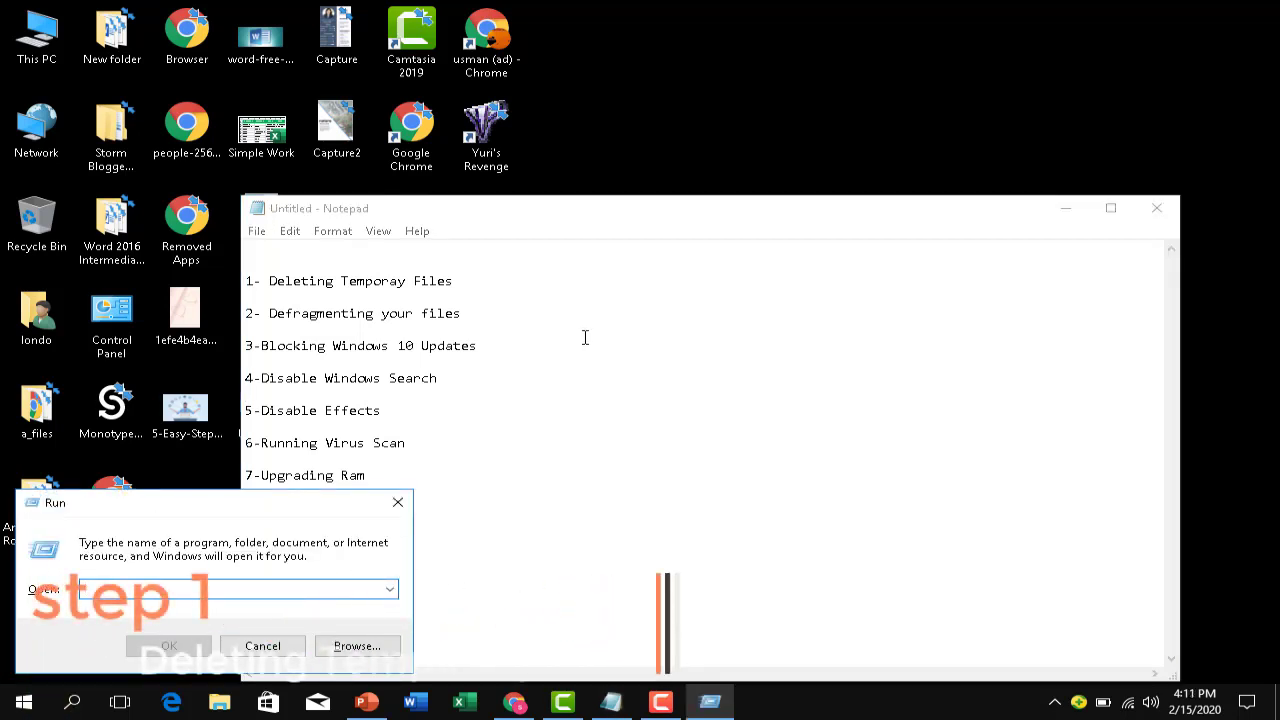
{"action": "type", "text": "%"}
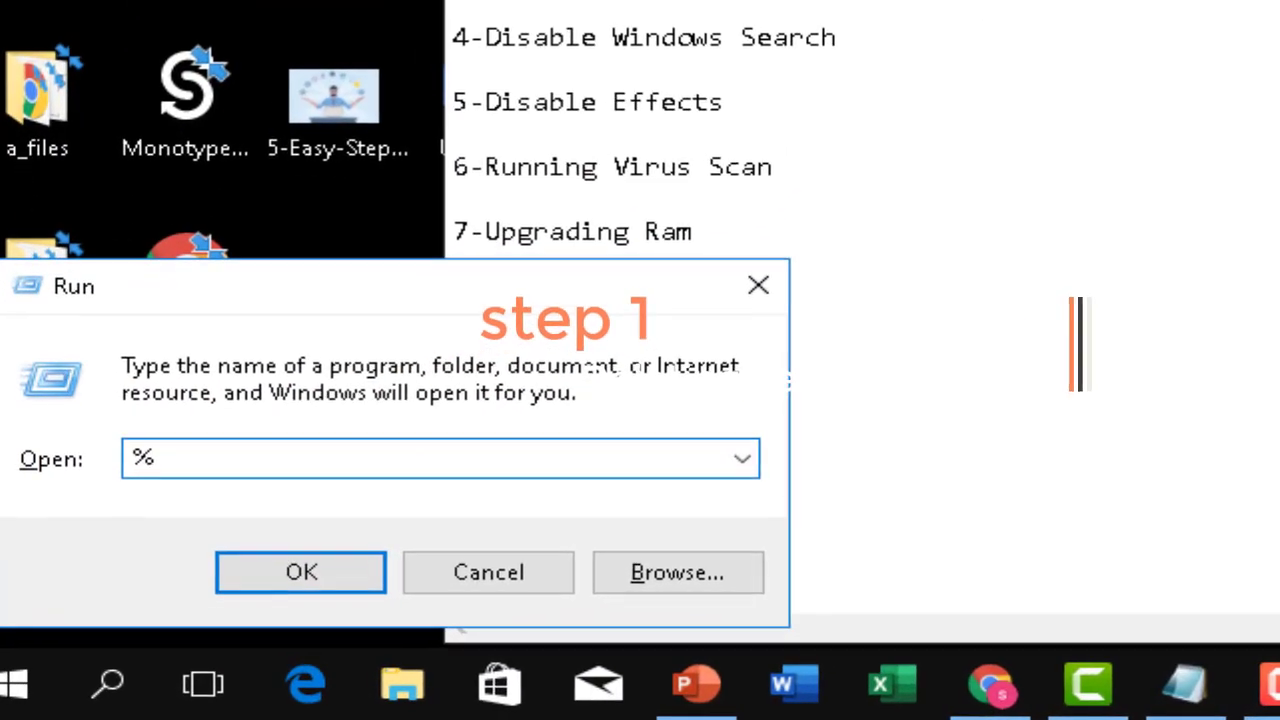
{"action": "type", "text": "te"}
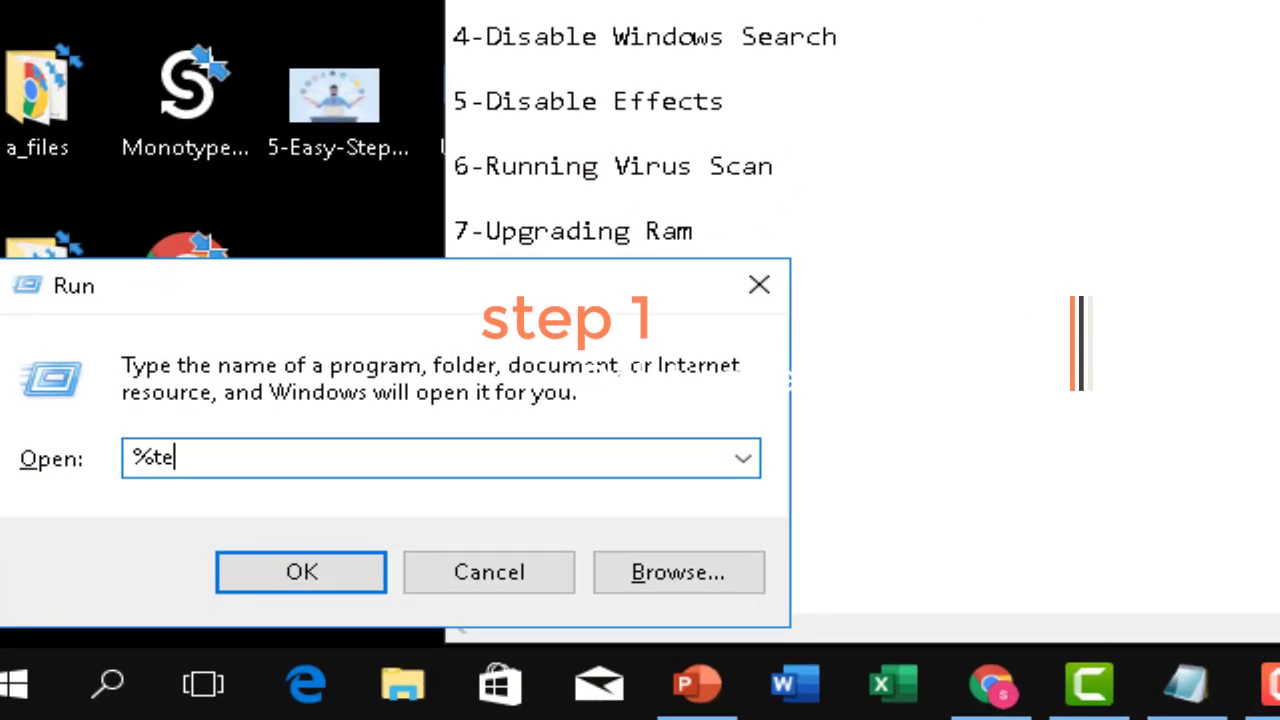
{"action": "type", "text": "mp"}
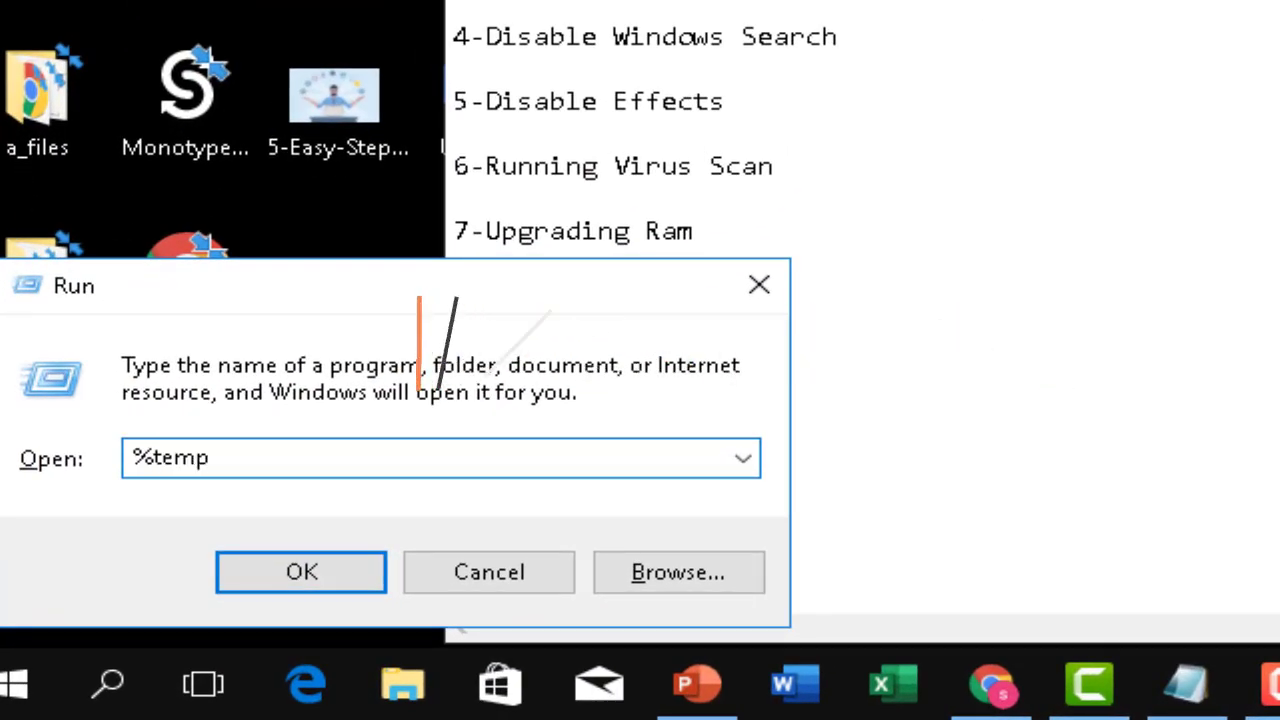
{"action": "type", "text": "%"}
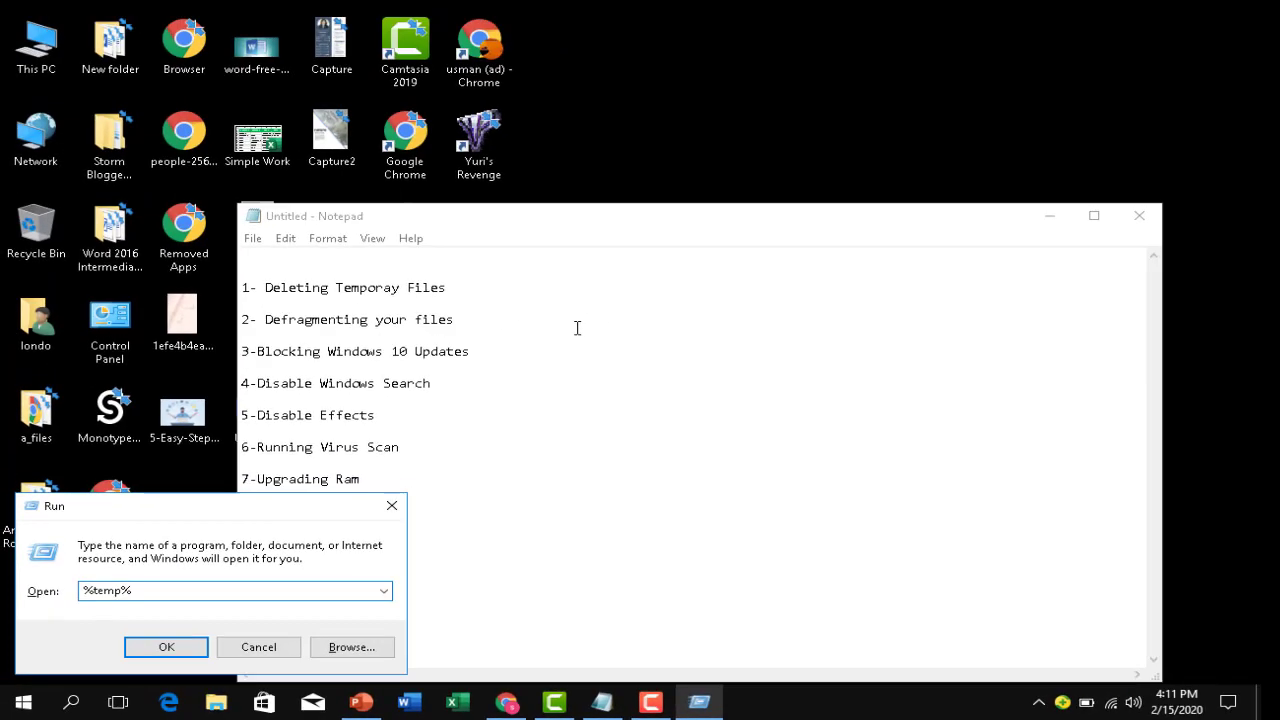
{"action": "key", "text": "Return"}
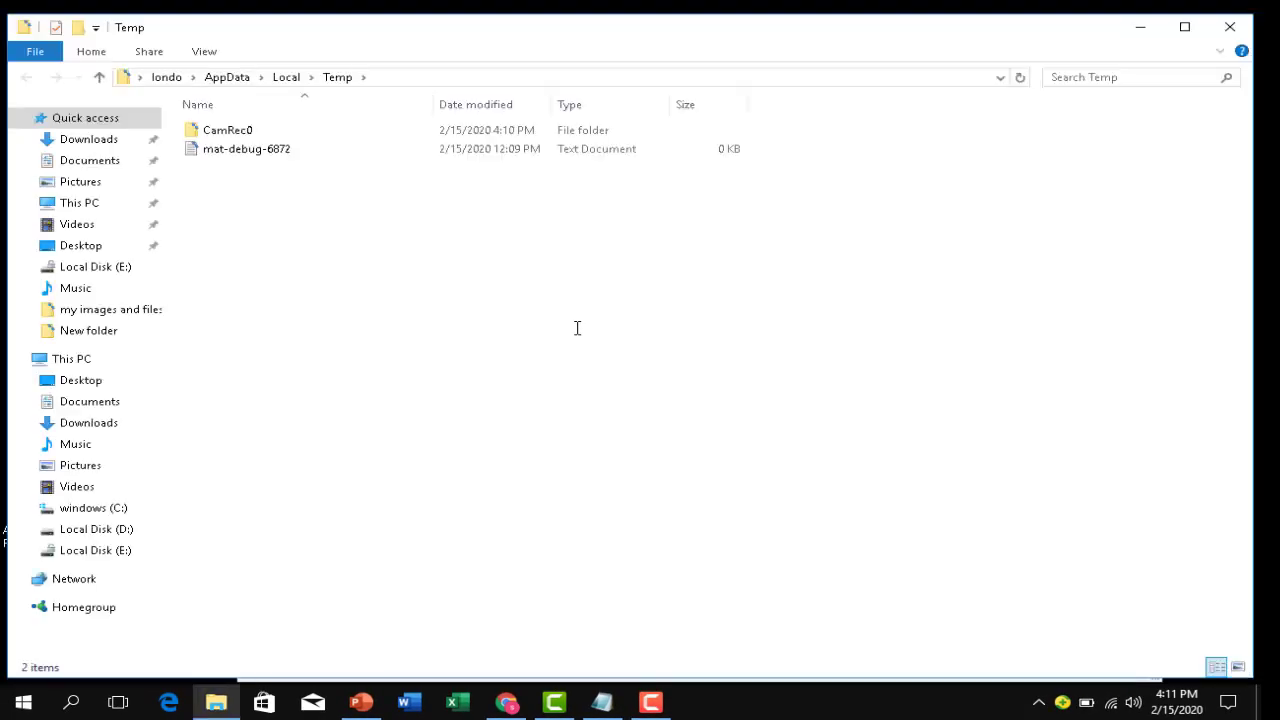
Step: Delete everything in the Temp folder, skipping items that are in use, and close the folder
{"action": "right_click", "coordinate": [578, 335]}
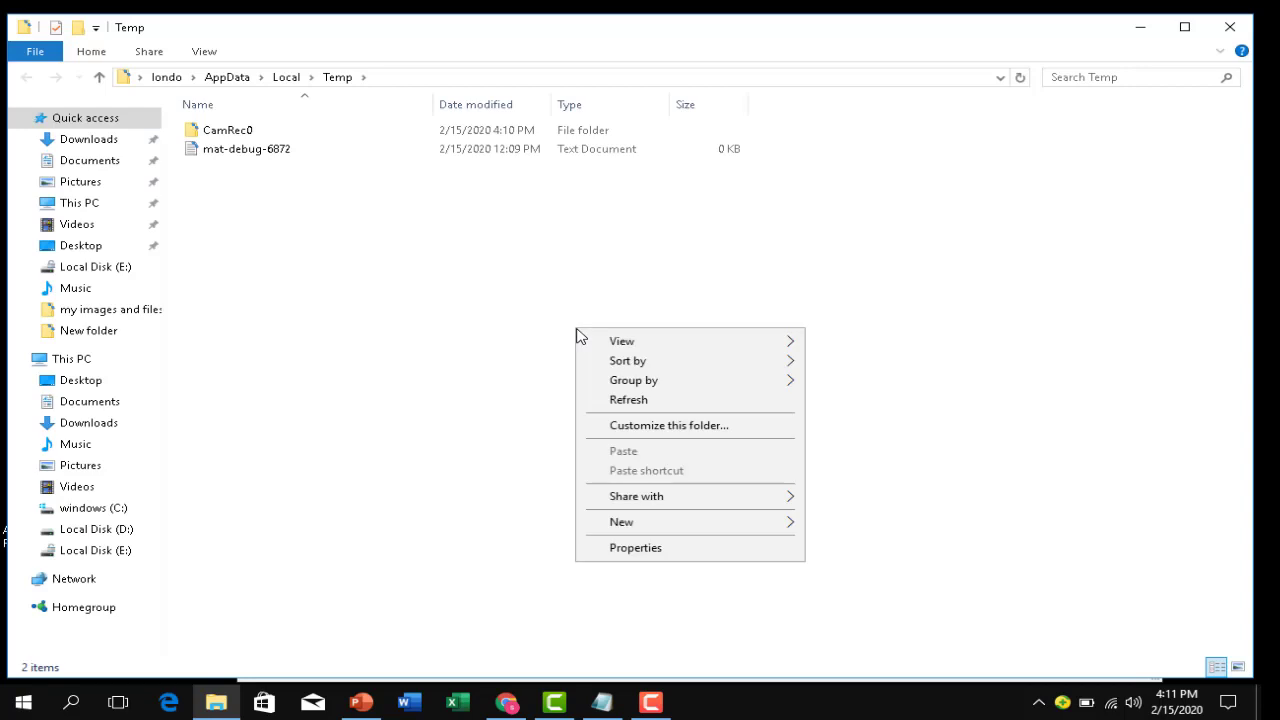
{"action": "left_click", "coordinate": [238, 234]}
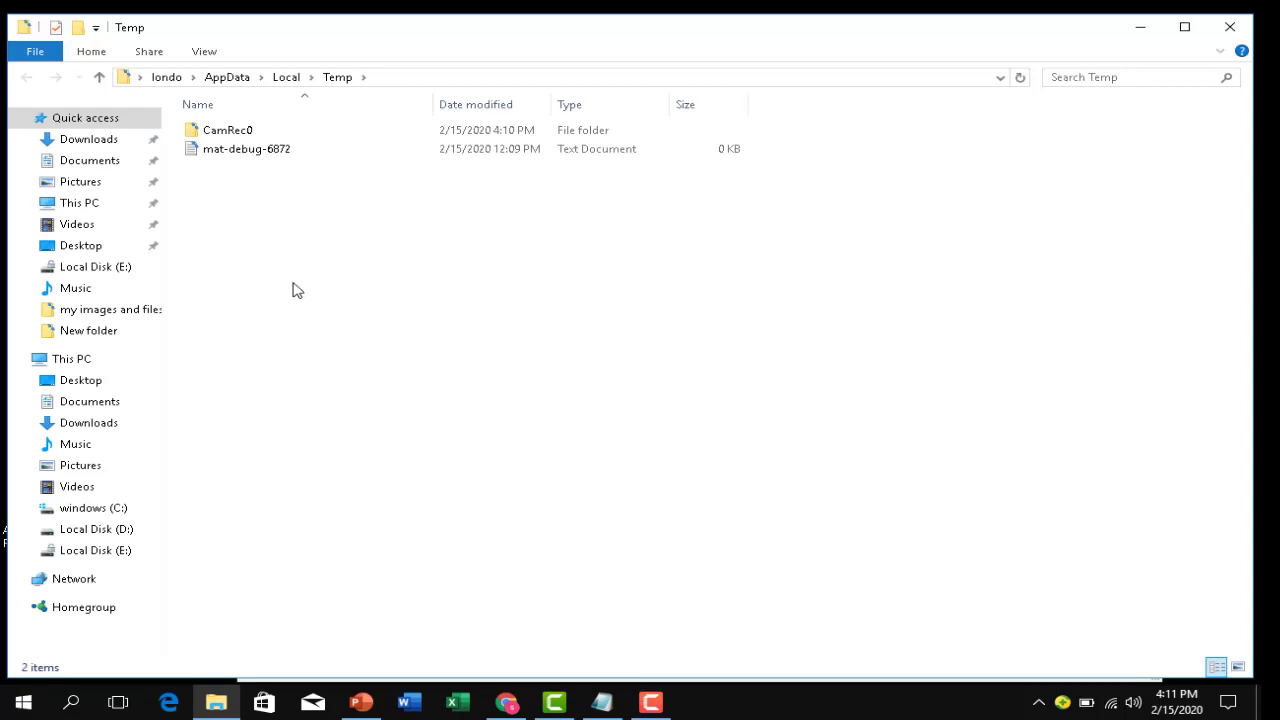
{"action": "key", "text": "ctrl+a"}
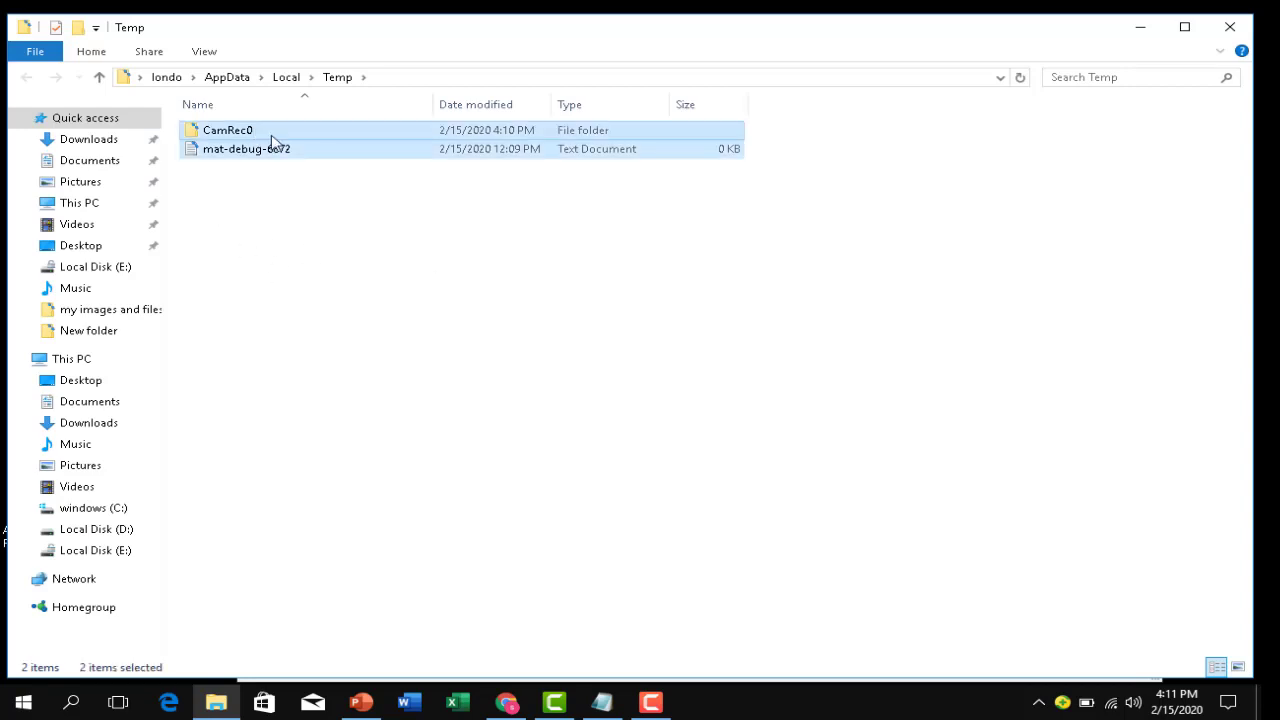
{"action": "right_click", "coordinate": [334, 126]}
{"action": "left_click", "coordinate": [385, 496]}
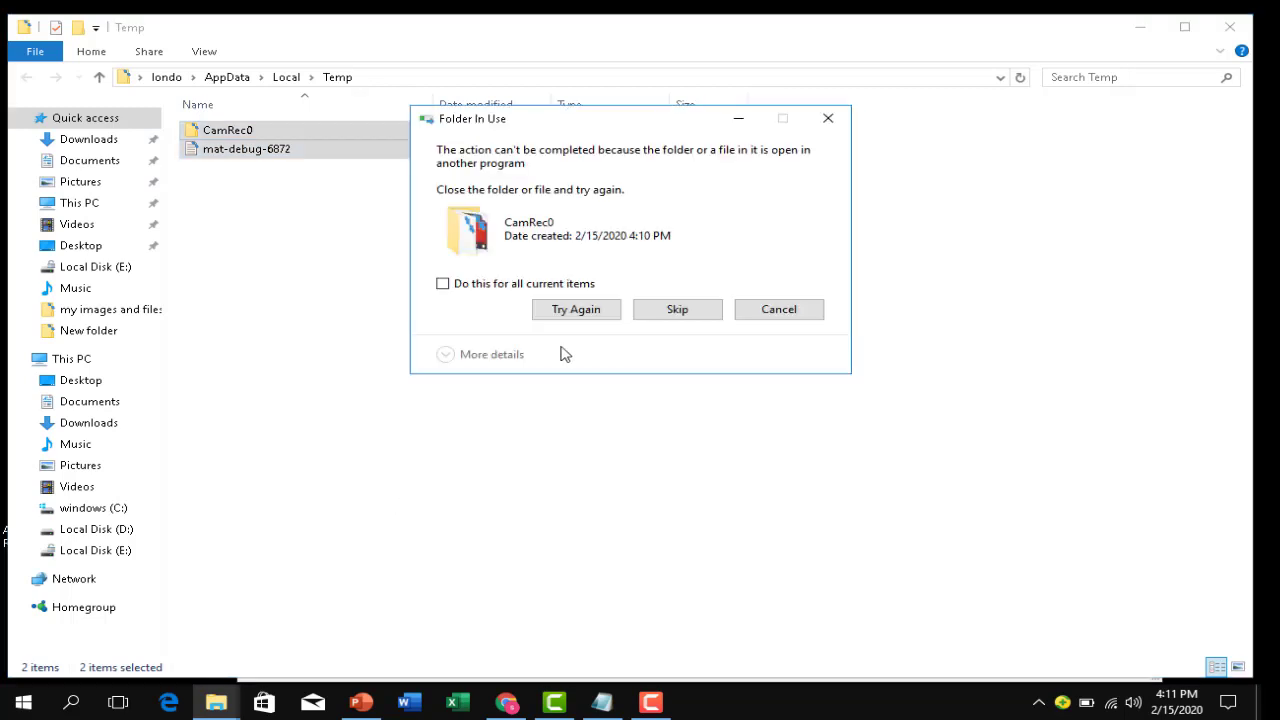
{"action": "left_click", "coordinate": [565, 285]}
{"action": "left_click", "coordinate": [675, 311]}
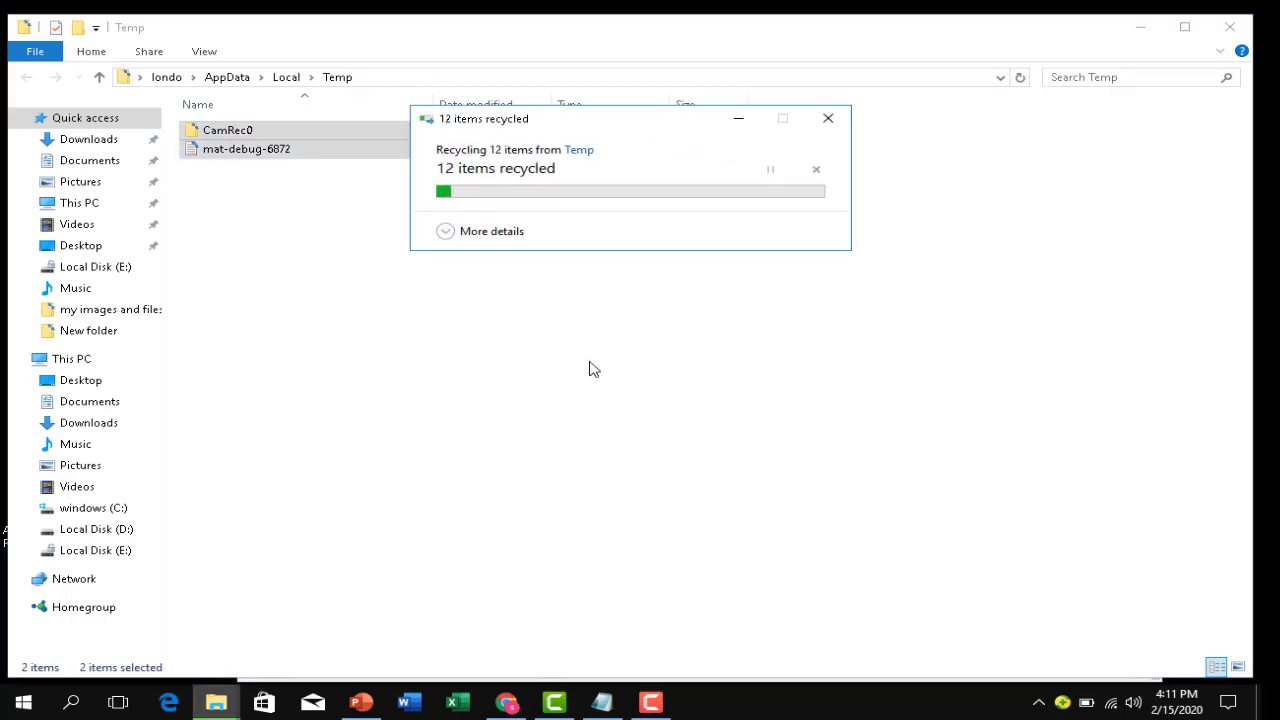
{"action": "left_click", "coordinate": [1229, 27]}
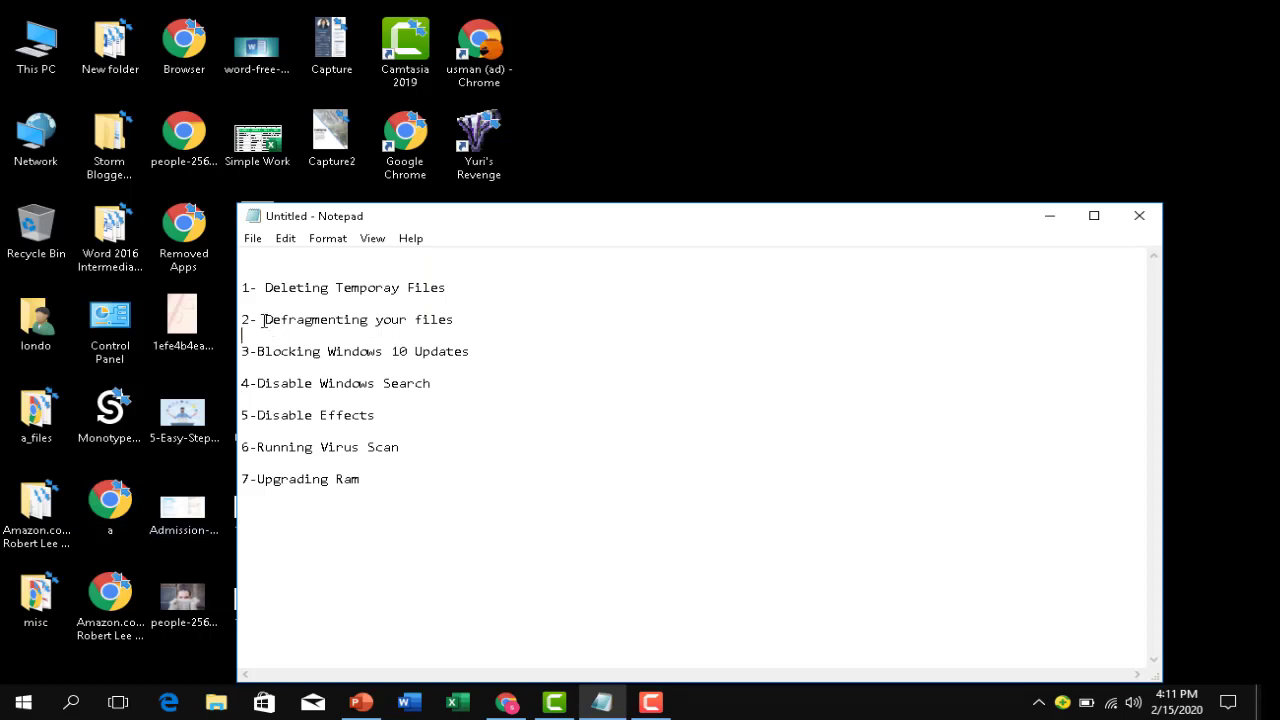
Step: Mark the "Defragmenting your files" item in the notes, hide the notes window and open This PC
{"action": "left_click_drag", "start_coordinate": [265, 321], "coordinate": [547, 319]}
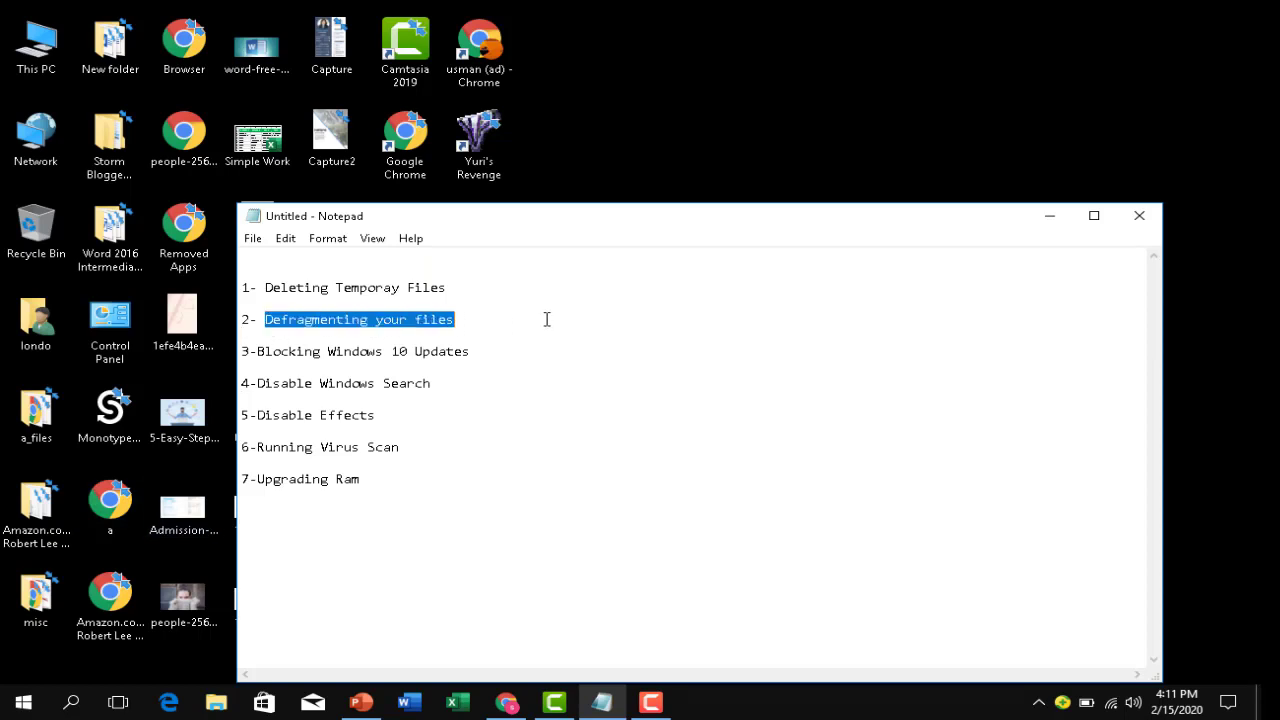
{"action": "left_click", "coordinate": [1047, 221]}
{"action": "right_click", "coordinate": [27, 42]}
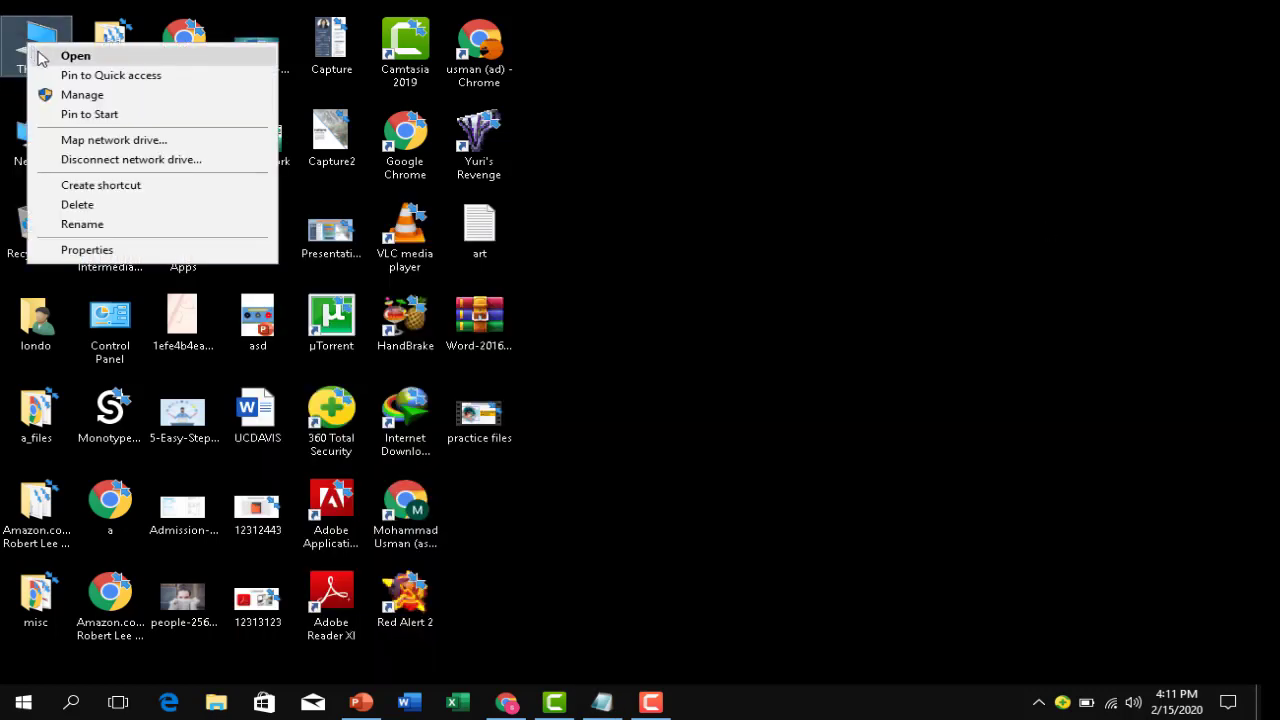
{"action": "left_click", "coordinate": [54, 58]}
{"action": "right_click", "coordinate": [584, 433]}
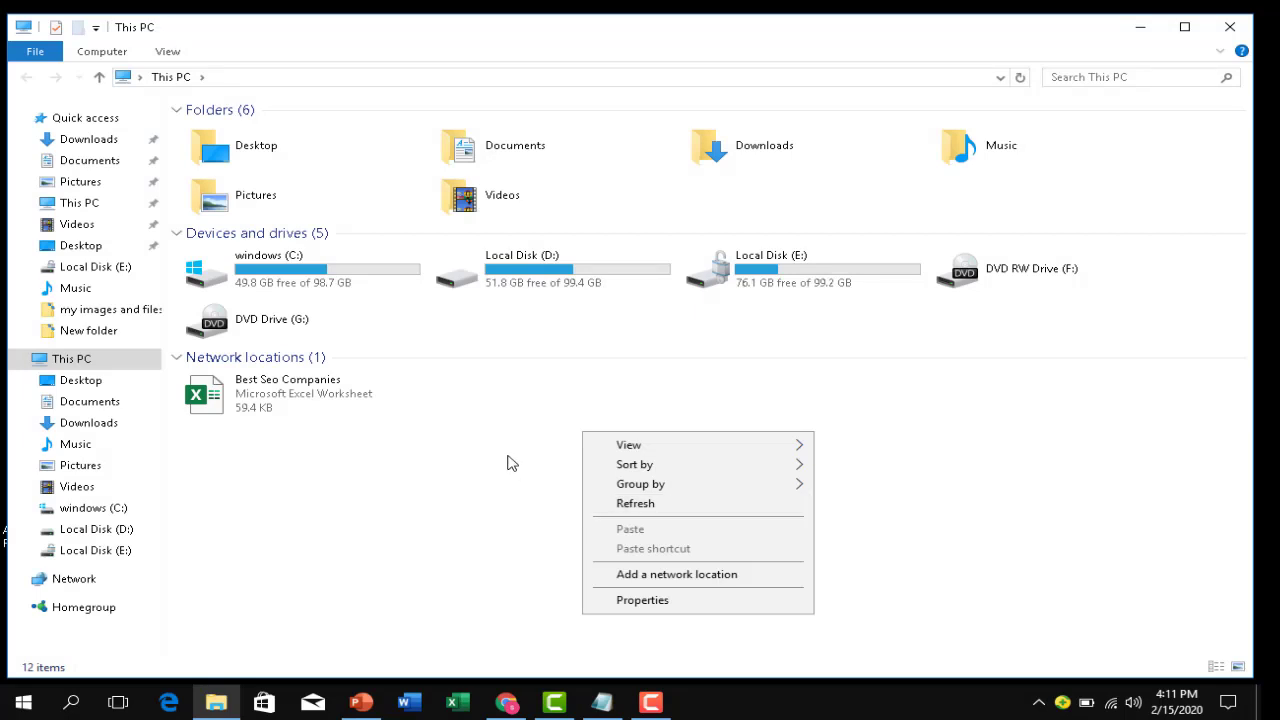
{"action": "left_click", "coordinate": [450, 390]}
Step: View the Optimize Drives tool from the windows (C:) drive's properties, and close both windows without optimizing
{"action": "left_click", "coordinate": [349, 266]}
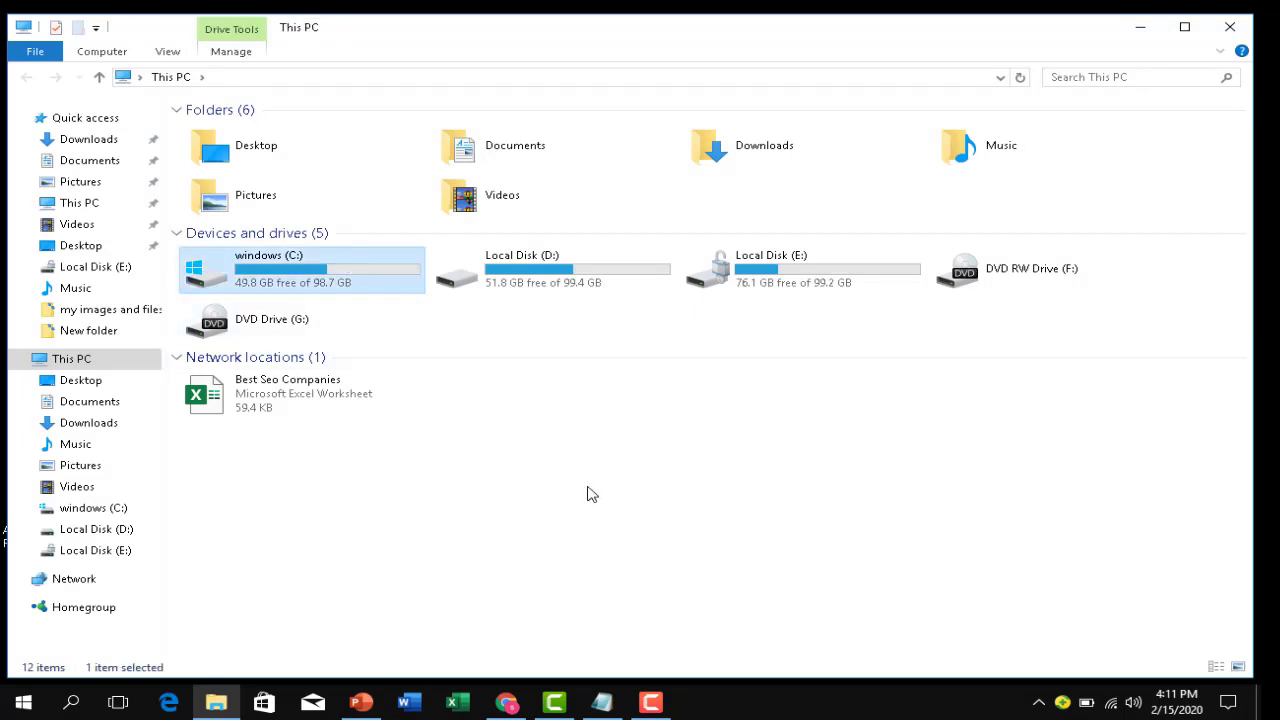
{"action": "right_click", "coordinate": [590, 494]}
{"action": "right_click", "coordinate": [372, 268]}
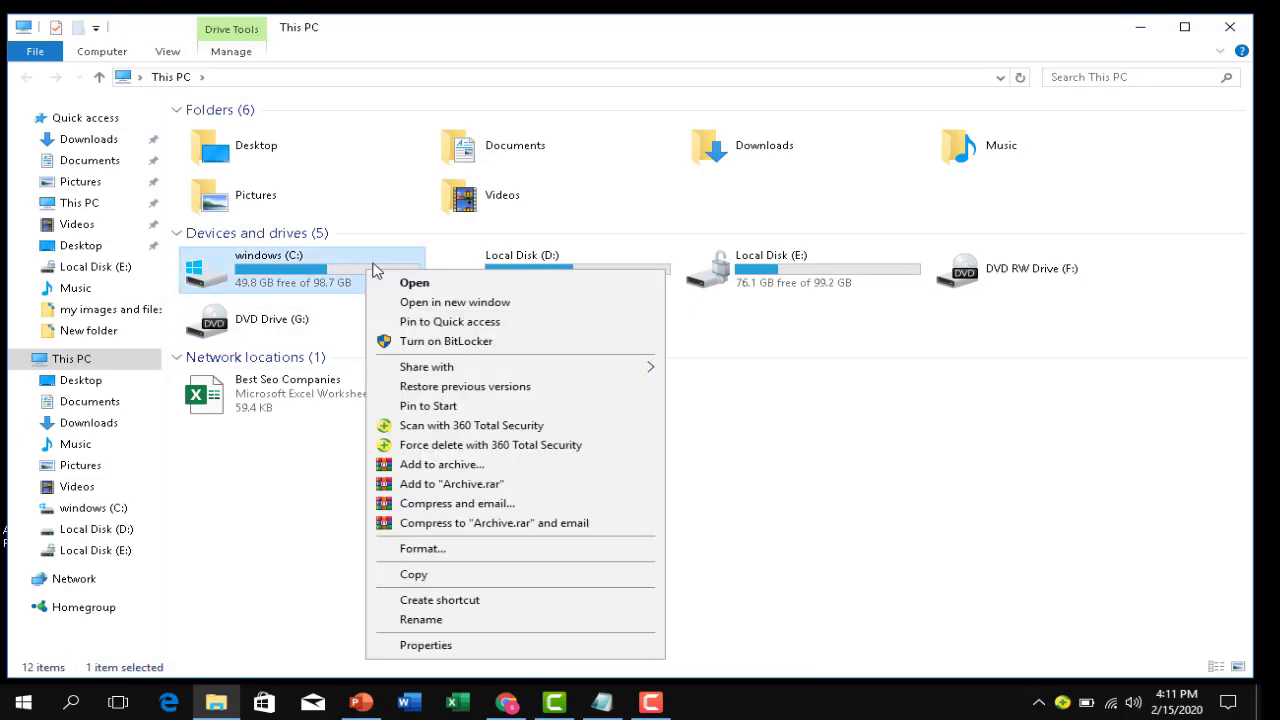
{"action": "left_click", "coordinate": [471, 648]}
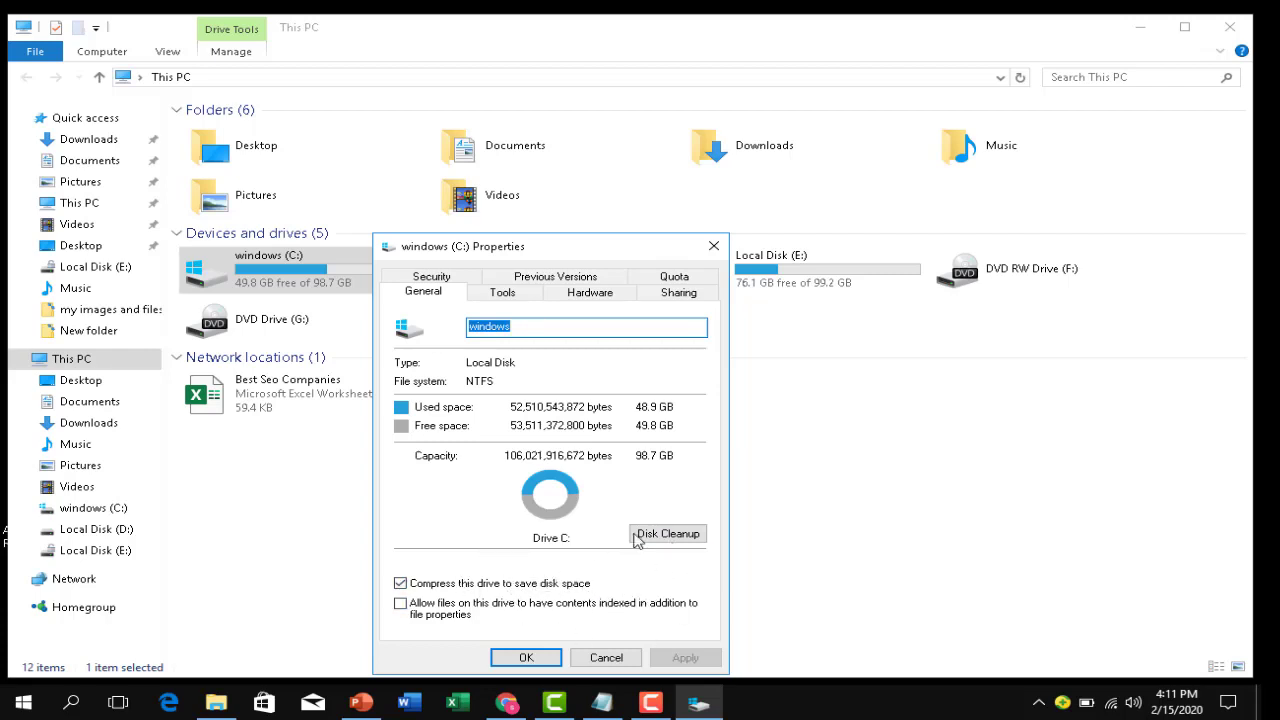
{"action": "left_click", "coordinate": [502, 292]}
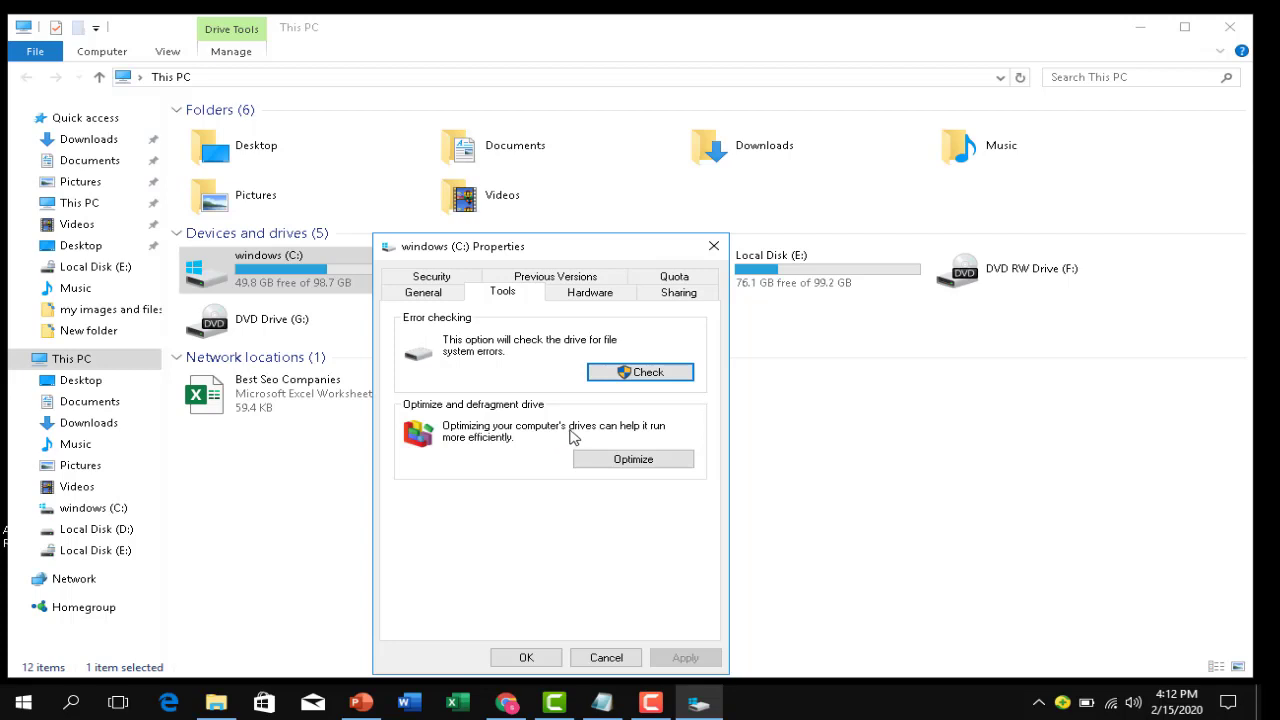
{"action": "left_click", "coordinate": [623, 462]}
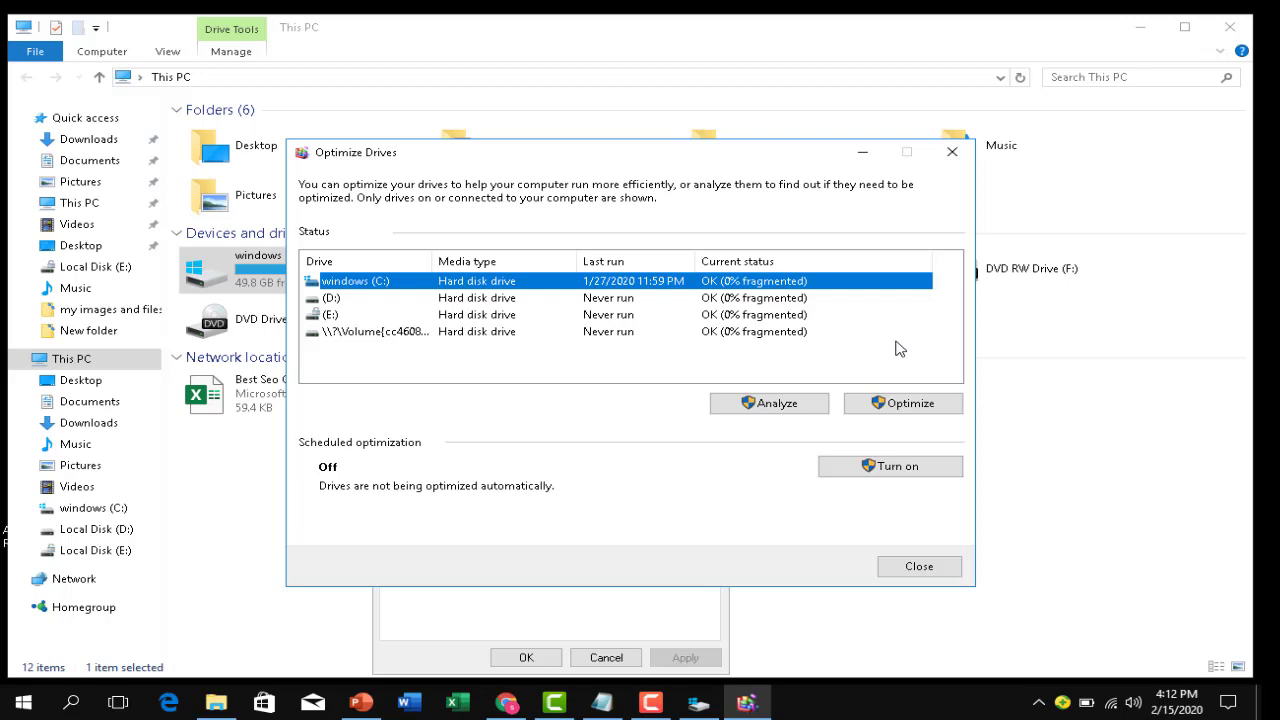
{"action": "left_click", "coordinate": [940, 566]}
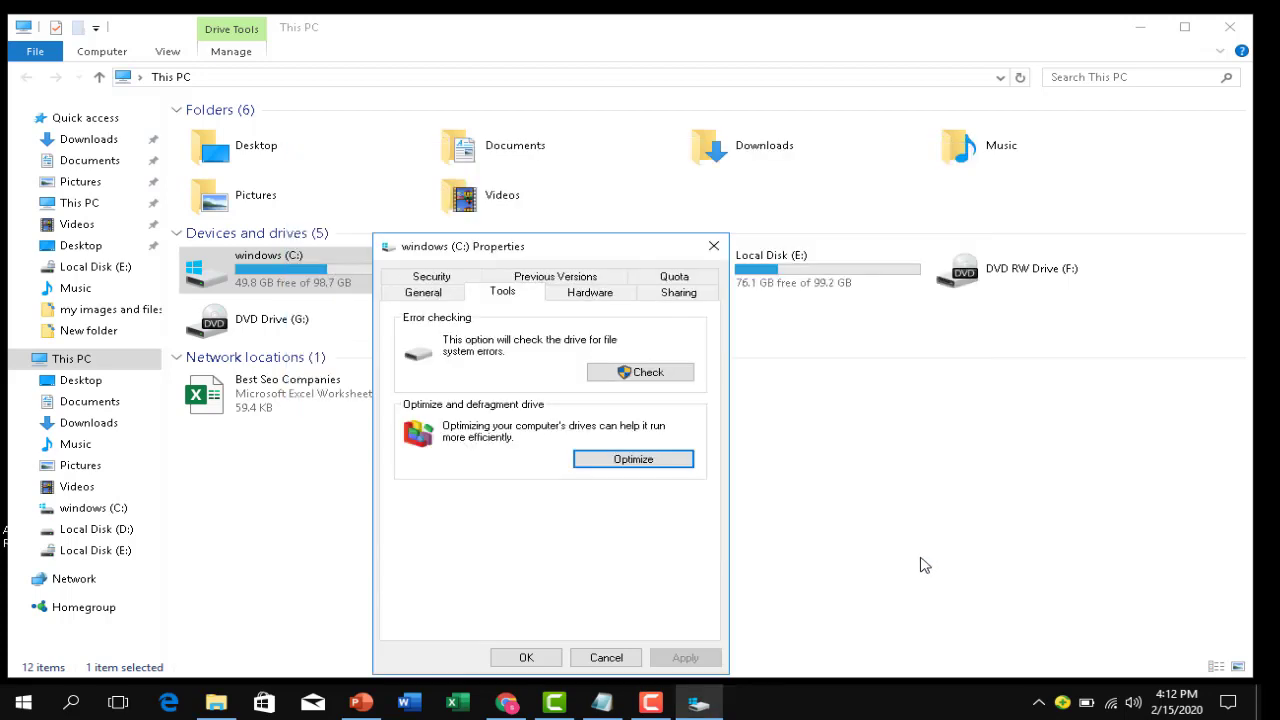
{"action": "left_click", "coordinate": [548, 657]}
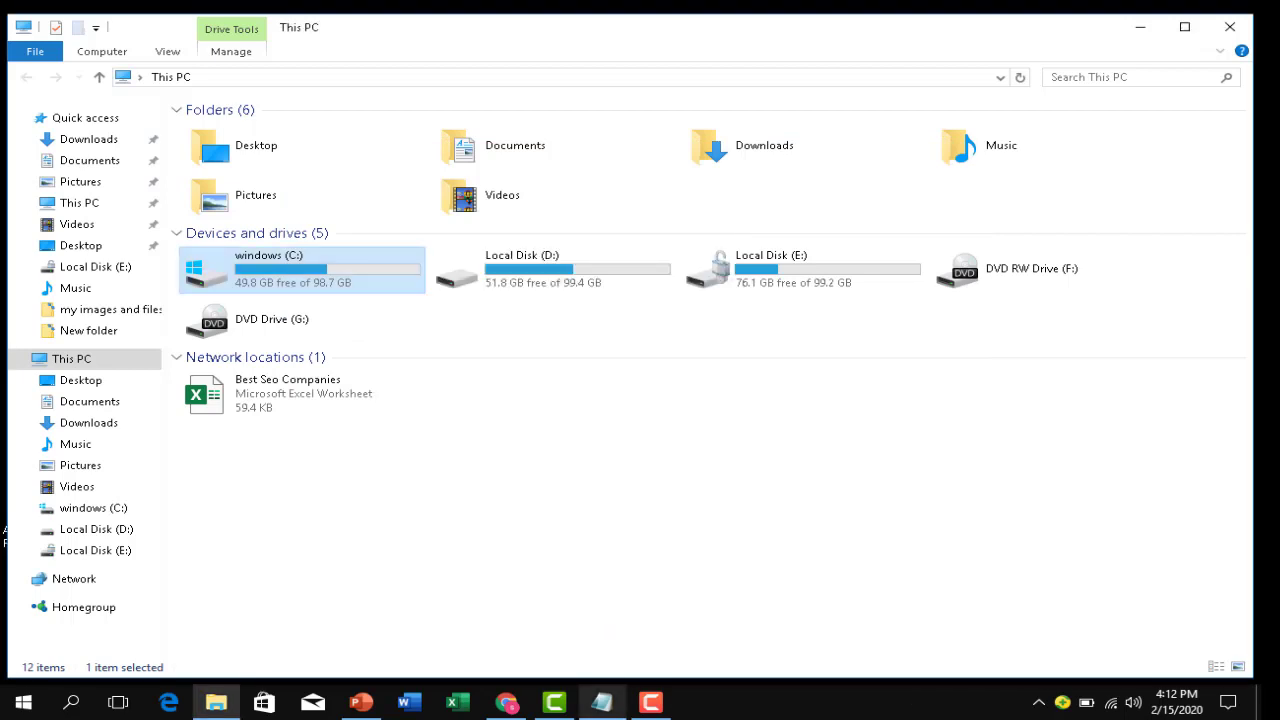
Step: Check the "Blocking Windows 10 Updates" item in the notes and try to open Windows Update settings through a search for "win"
{"action": "left_click", "coordinate": [602, 702]}
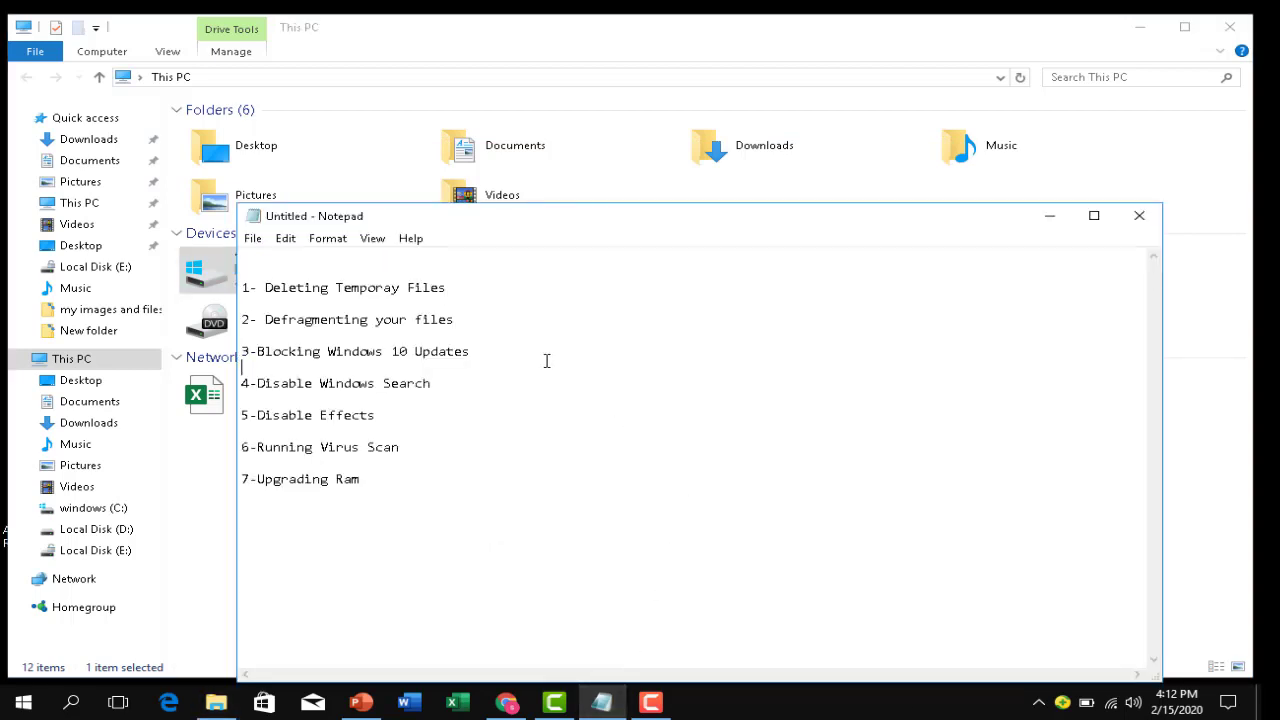
{"action": "left_click_drag", "start_coordinate": [243, 351], "coordinate": [433, 364]}
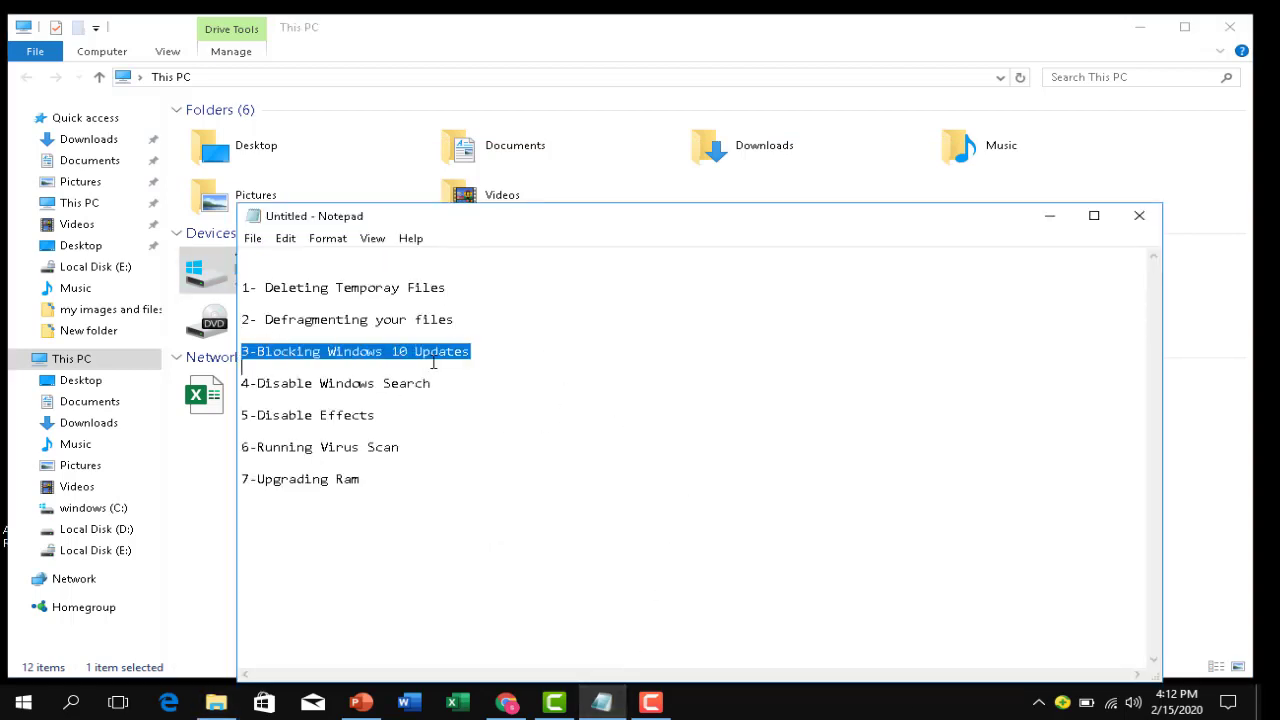
{"action": "left_click", "coordinate": [383, 415]}
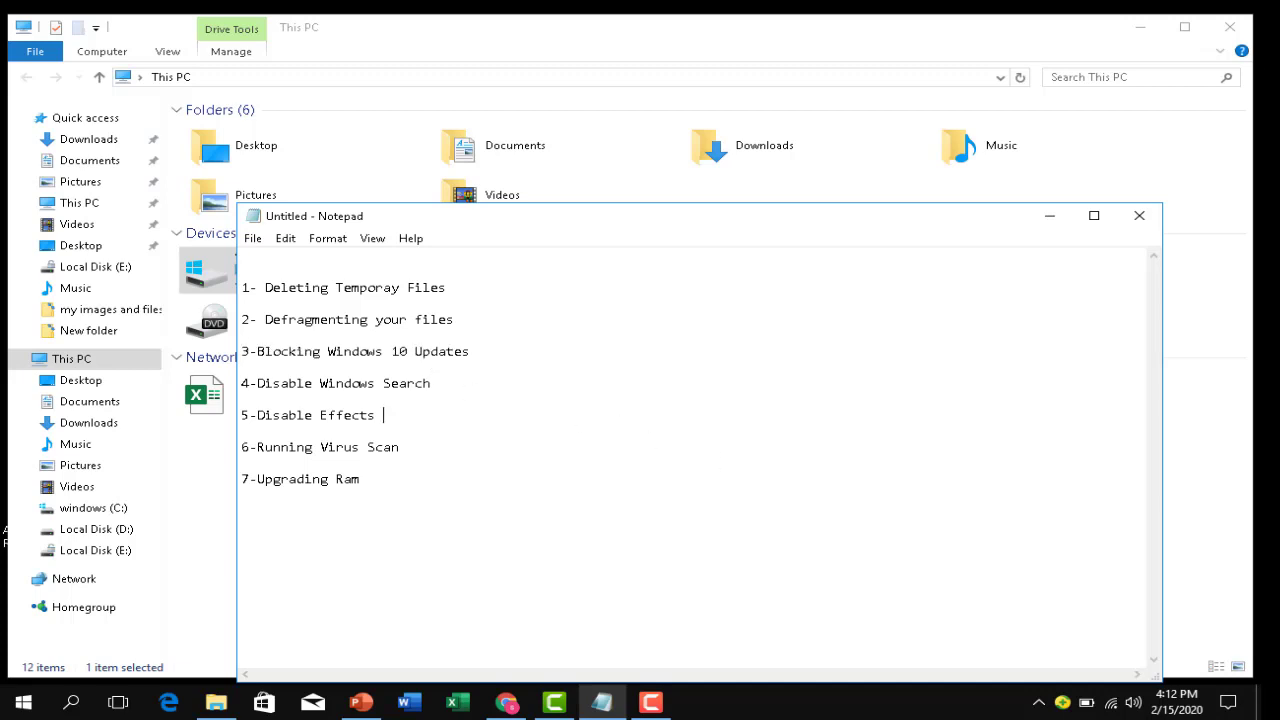
{"action": "left_click", "coordinate": [1050, 215]}
{"action": "left_click", "coordinate": [56, 706]}
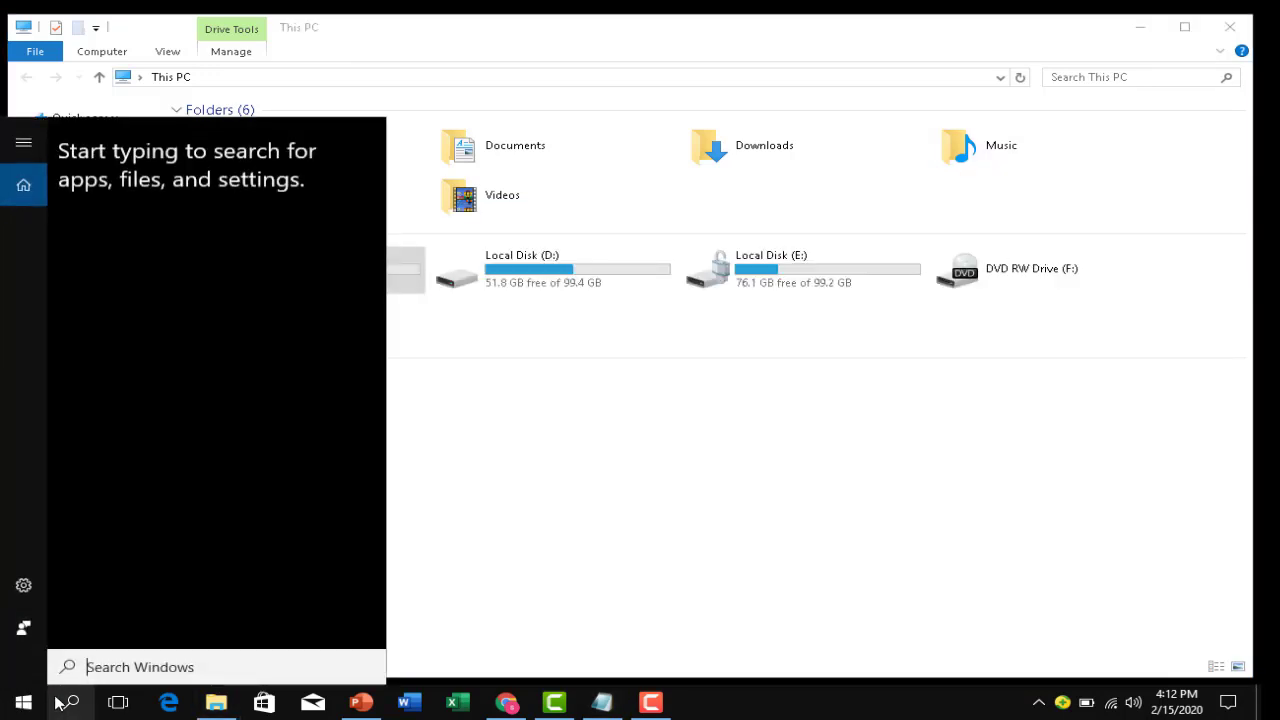
{"action": "type", "text": "win"}
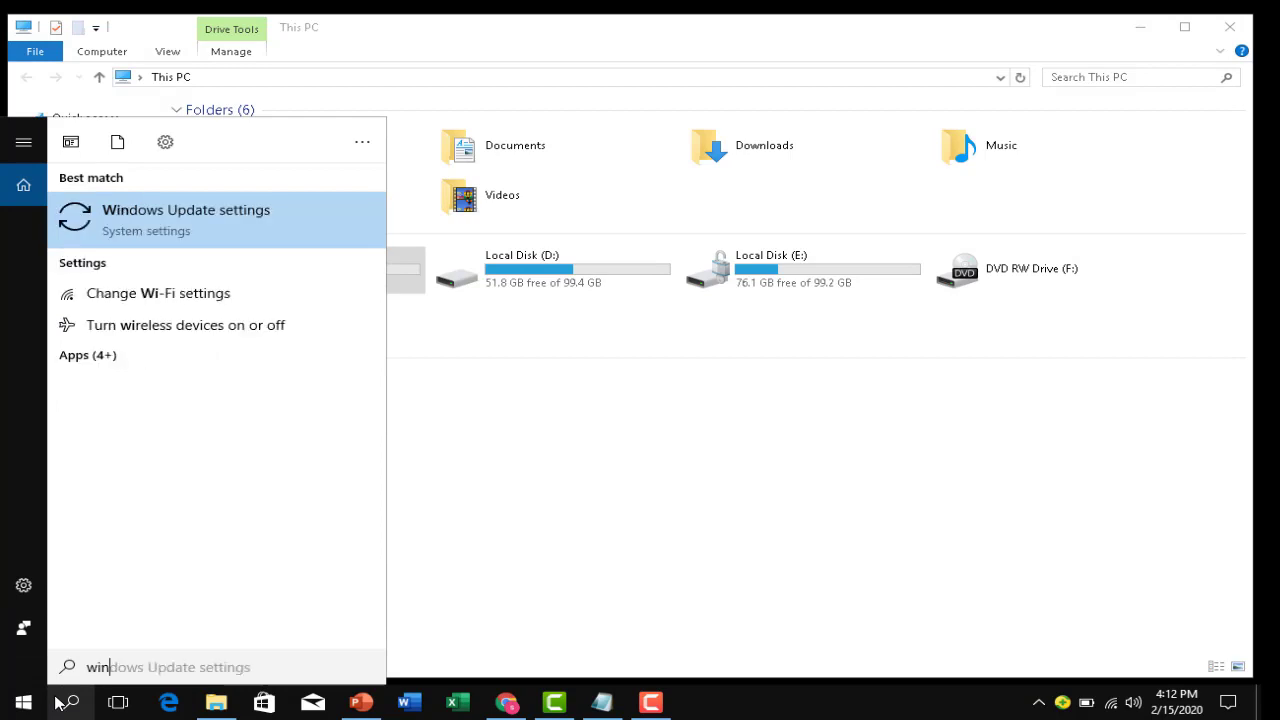
{"action": "key", "text": "Return"}
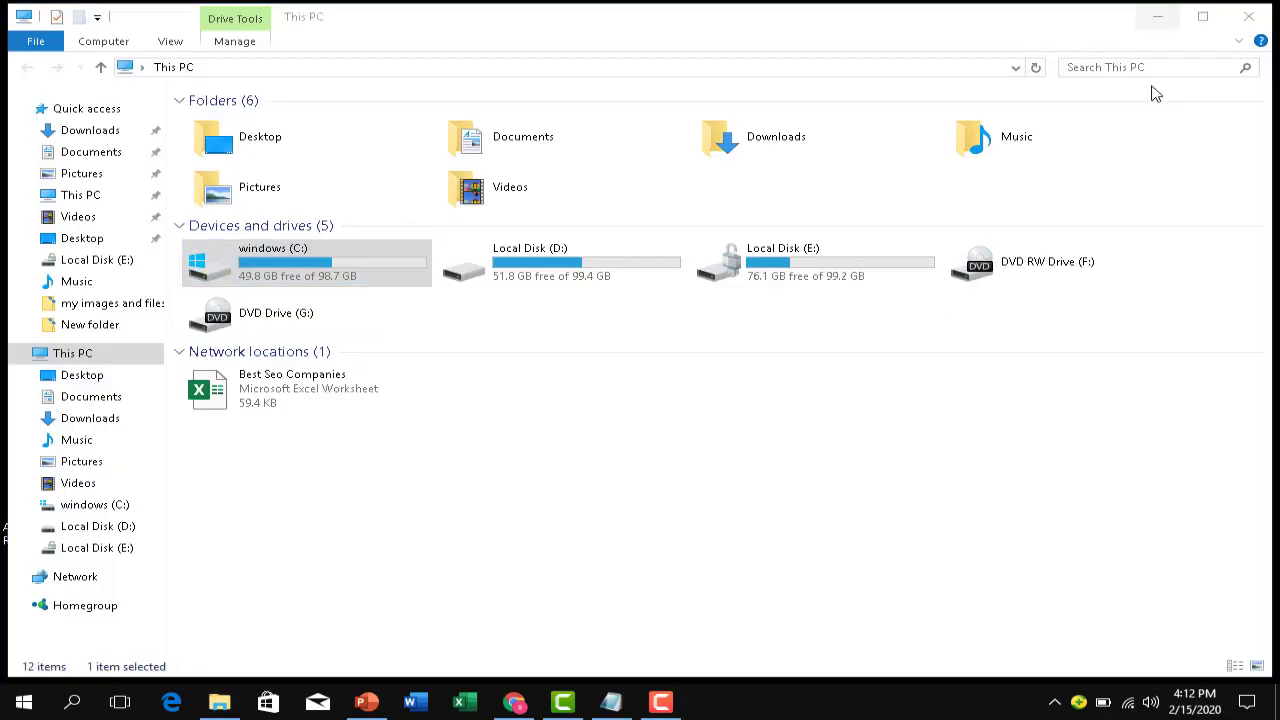
Step: Retry opening the Windows Update settings with another search for "win", and cancel the contact properties dialog
{"action": "left_click", "coordinate": [214, 686]}
{"action": "left_click", "coordinate": [72, 702]}
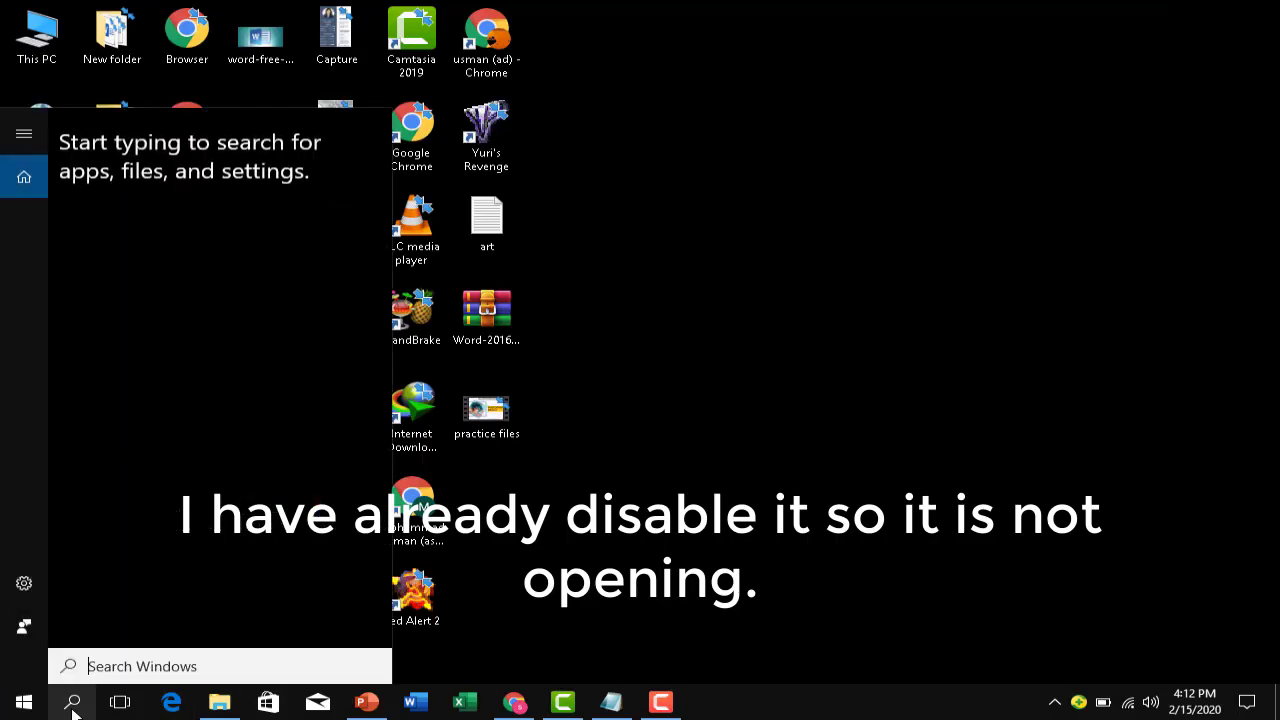
{"action": "type", "text": "win"}
{"action": "key", "text": "Return"}
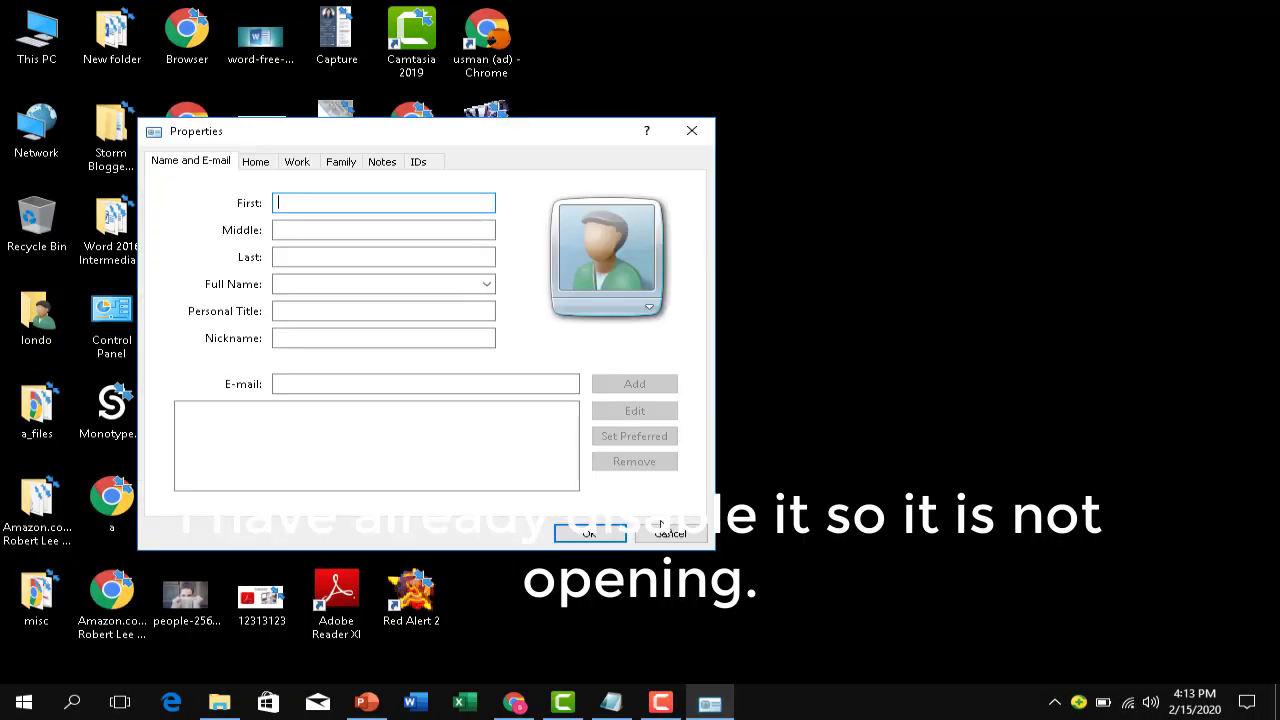
{"action": "left_click", "coordinate": [693, 537]}
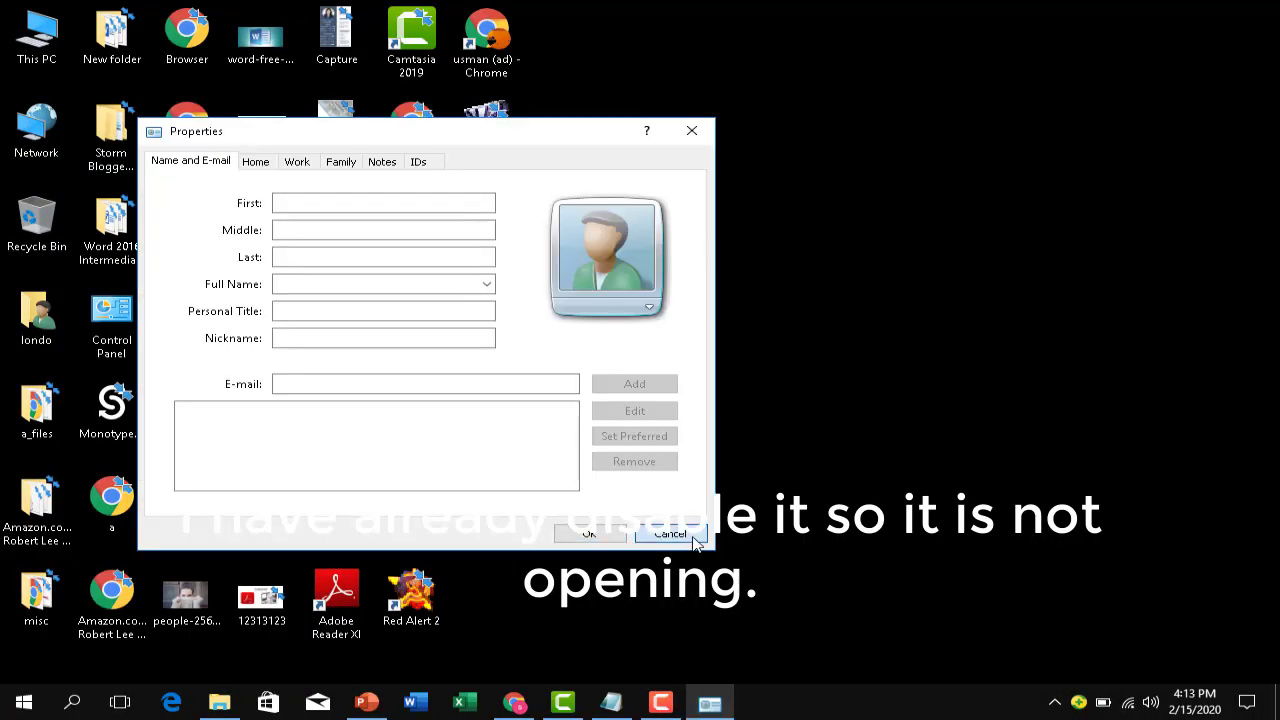
{"action": "right_click", "coordinate": [830, 134]}
{"action": "right_click", "coordinate": [755, 183]}
{"action": "left_click", "coordinate": [692, 252]}
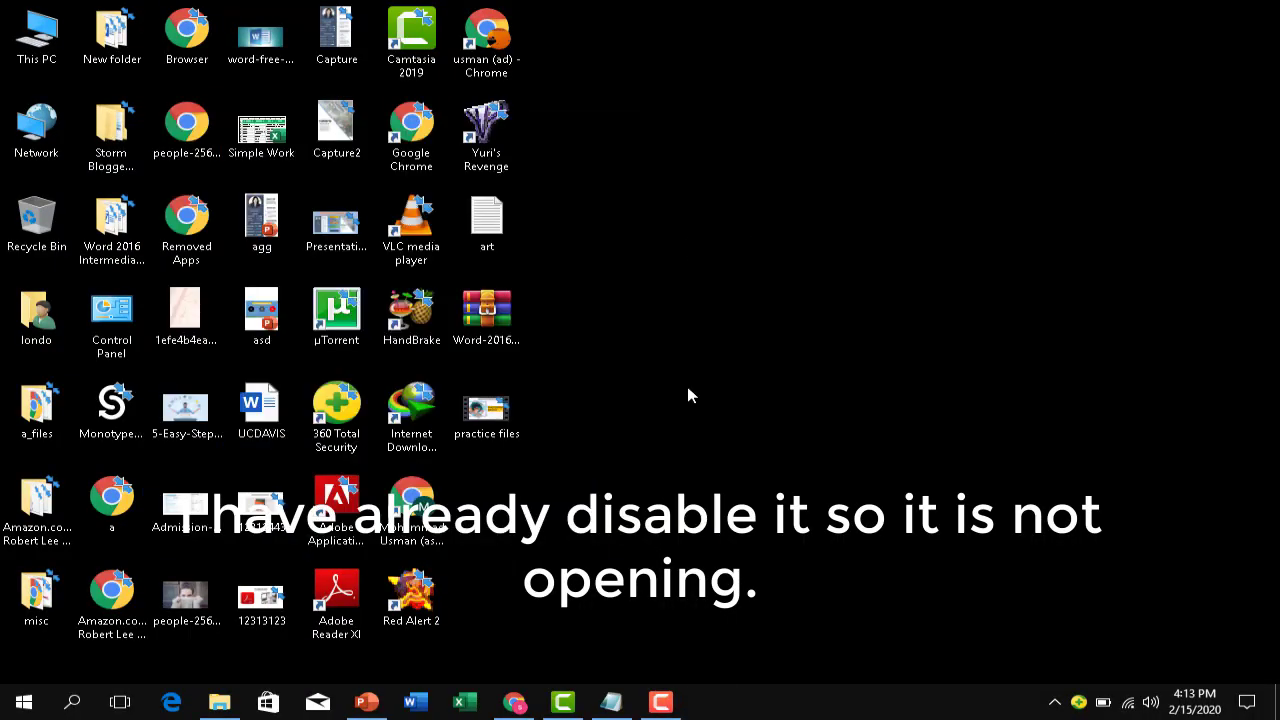
Step: Open Computer Management for This PC and display the Services list under Services and Applications
{"action": "left_click", "coordinate": [24, 30]}
{"action": "right_click", "coordinate": [24, 30]}
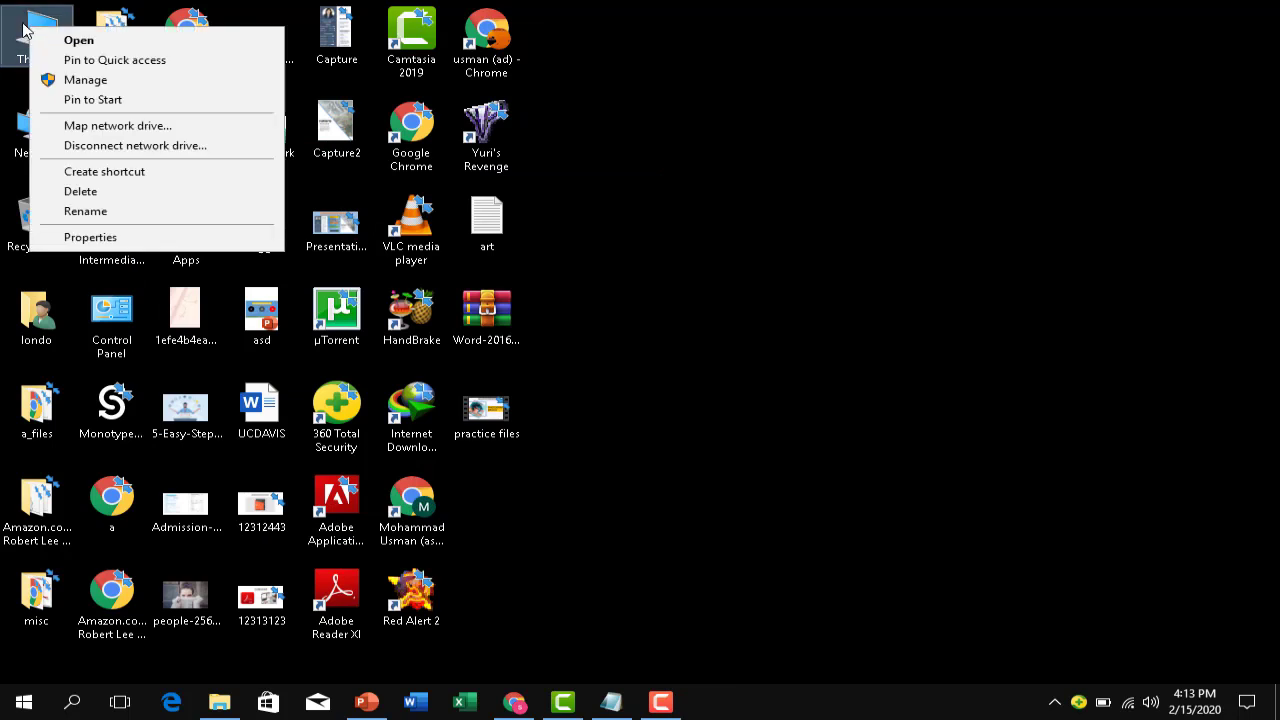
{"action": "left_click", "coordinate": [74, 82]}
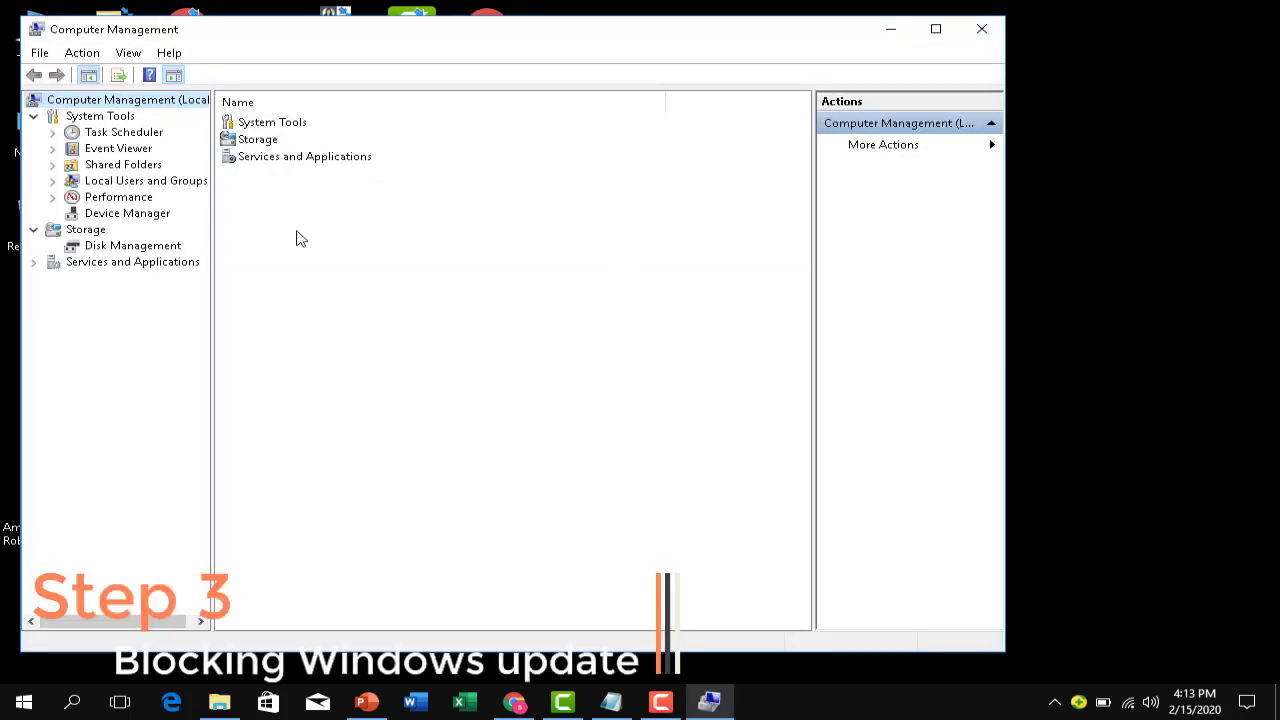
{"action": "left_click", "coordinate": [273, 166]}
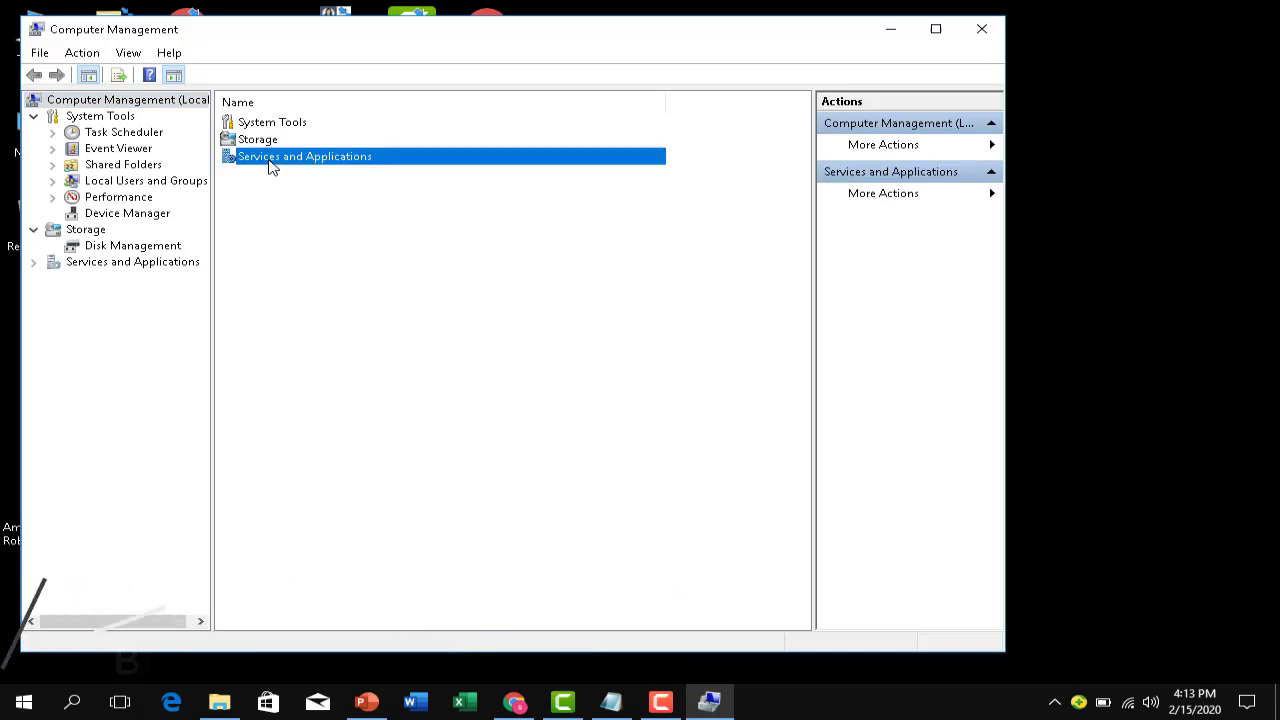
{"action": "double_click", "coordinate": [270, 160]}
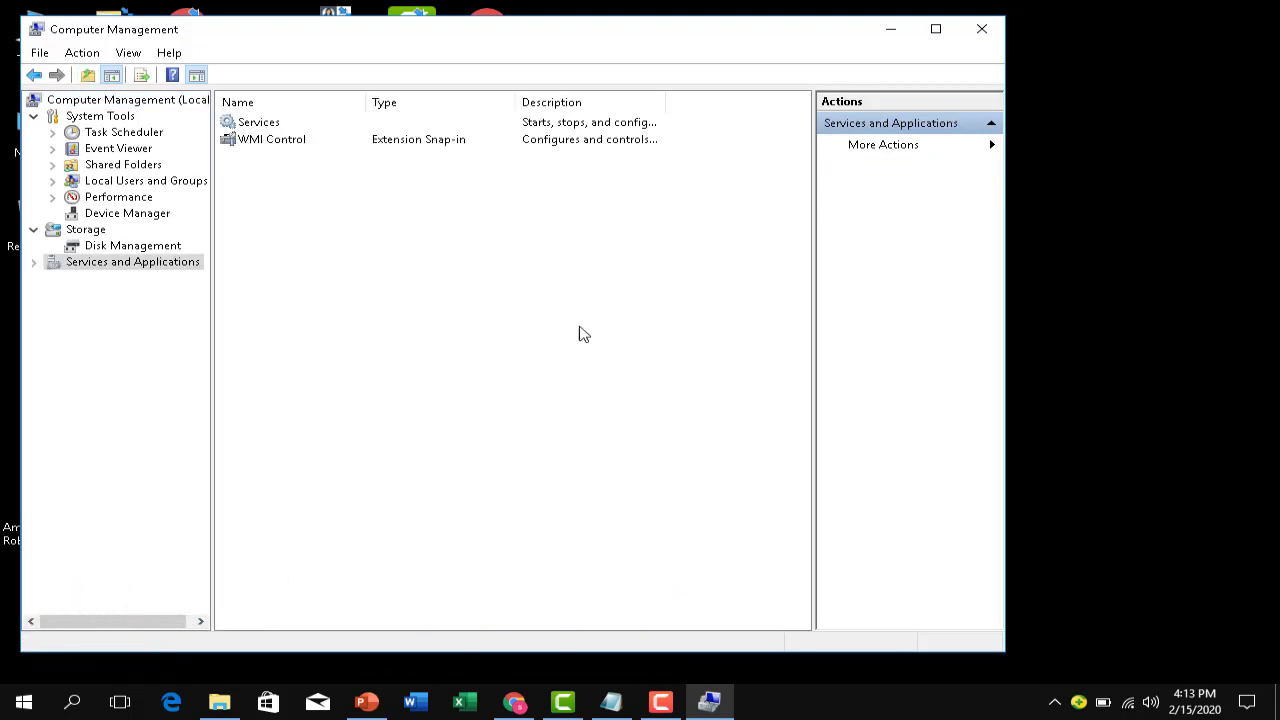
{"action": "double_click", "coordinate": [258, 124]}
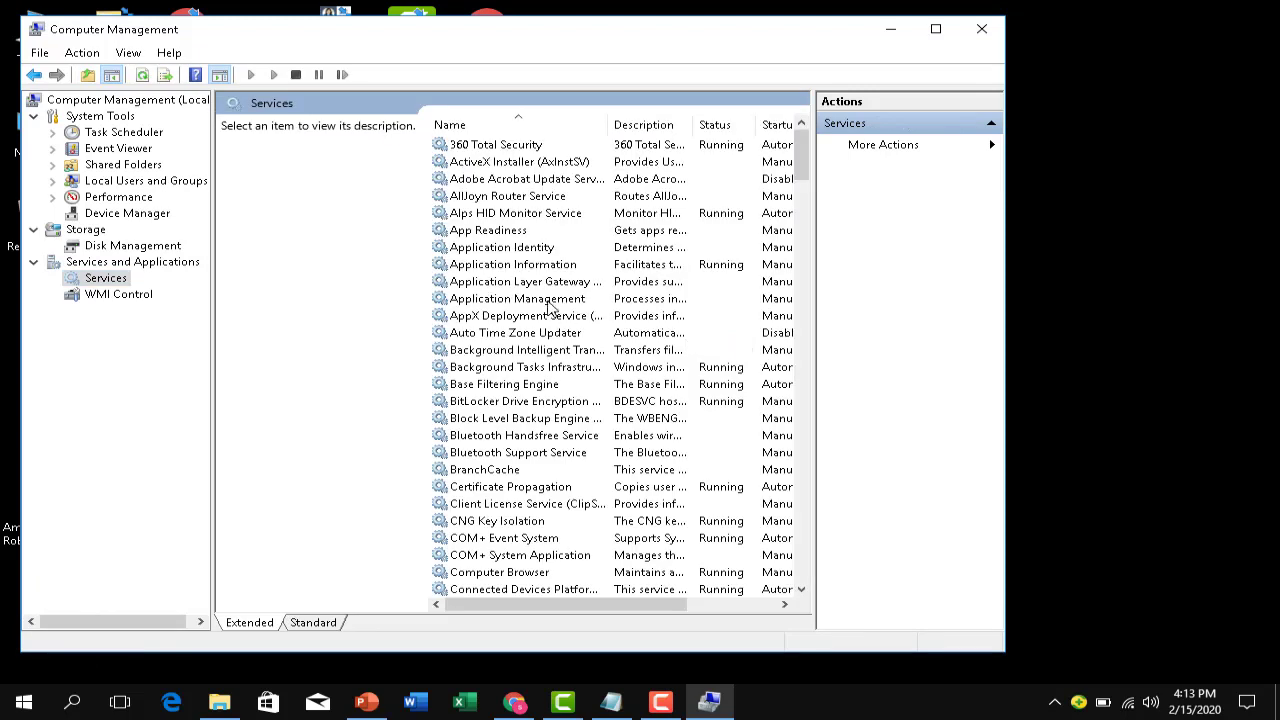
Step: Find the Windows Update service in the services list, open its properties and view the startup type options
{"action": "left_click", "coordinate": [543, 303]}
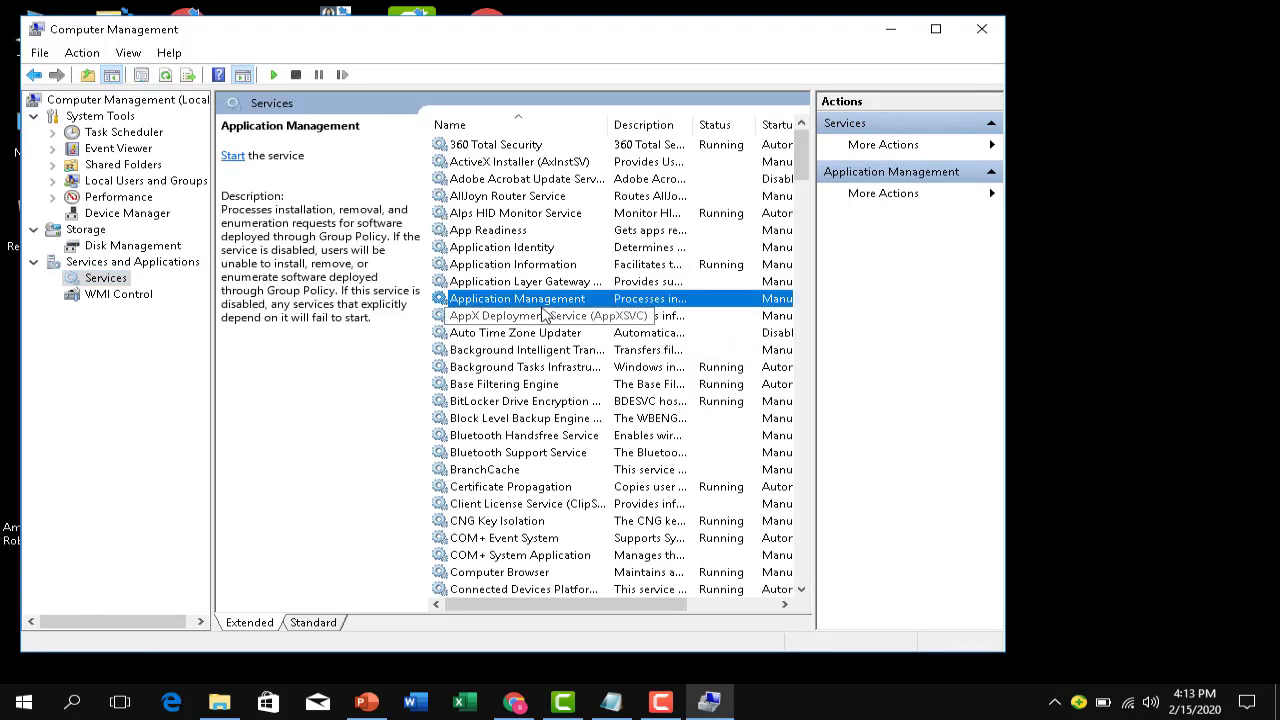
{"action": "key", "text": "w"}
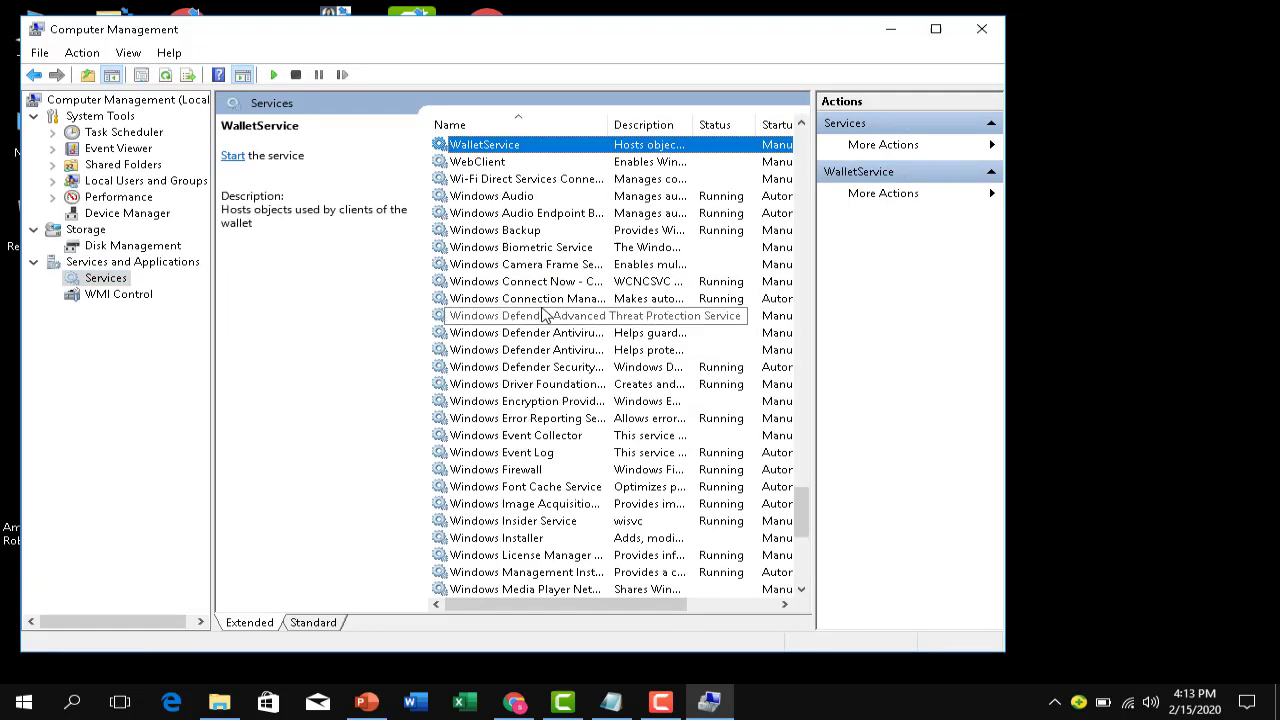
{"action": "key", "text": "Down"}
{"action": "key", "text": "Down"}
{"action": "key", "text": "Down"}
{"action": "key", "text": "Down"}
{"action": "key", "text": "Down"}
{"action": "key", "text": "Down"}
{"action": "key", "text": "Down"}
{"action": "key", "text": "Down"}
{"action": "key", "text": "Down"}
{"action": "key", "text": "Down"}
{"action": "key", "text": "Down"}
{"action": "key", "text": "Down"}
{"action": "key", "text": "Down"}
{"action": "key", "text": "Down"}
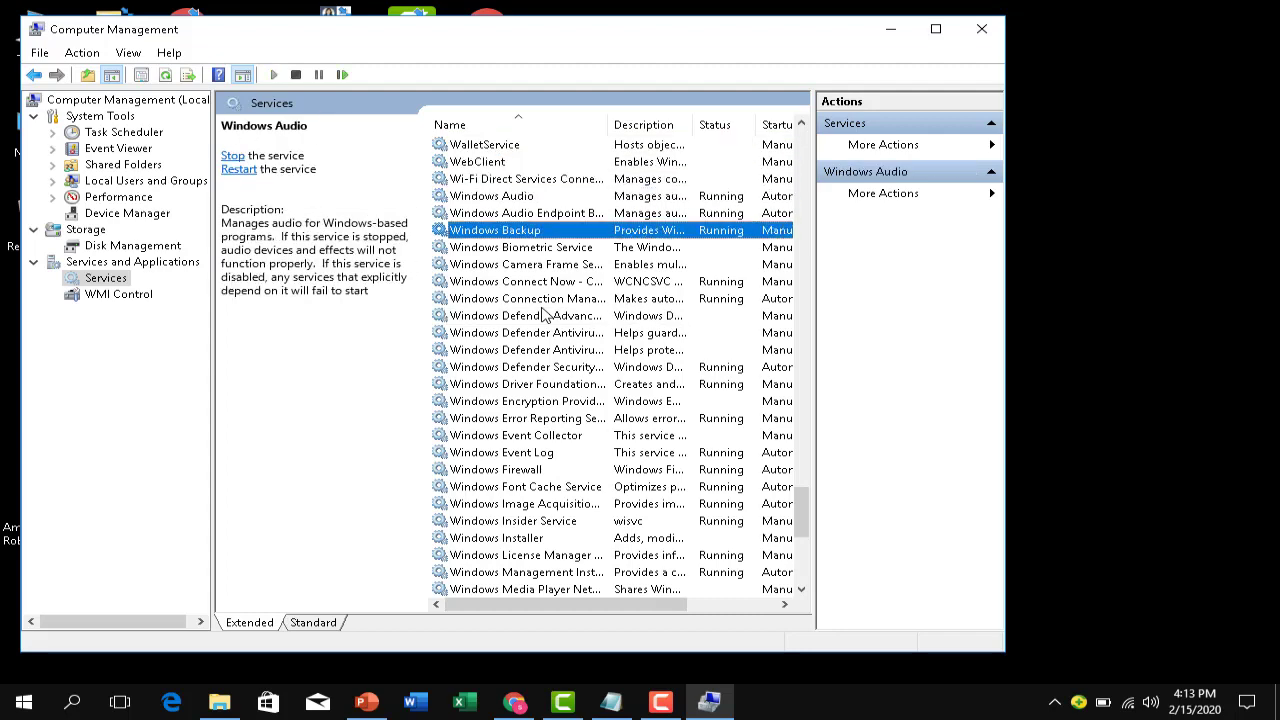
{"action": "key", "text": "Down"}
{"action": "key", "text": "Down"}
{"action": "key", "text": "Down"}
{"action": "key", "text": "Down"}
{"action": "key", "text": "Down"}
{"action": "key", "text": "Down"}
{"action": "key", "text": "Down"}
{"action": "key", "text": "Down"}
{"action": "key", "text": "Down"}
{"action": "key", "text": "Down"}
{"action": "key", "text": "Down"}
{"action": "key", "text": "Down"}
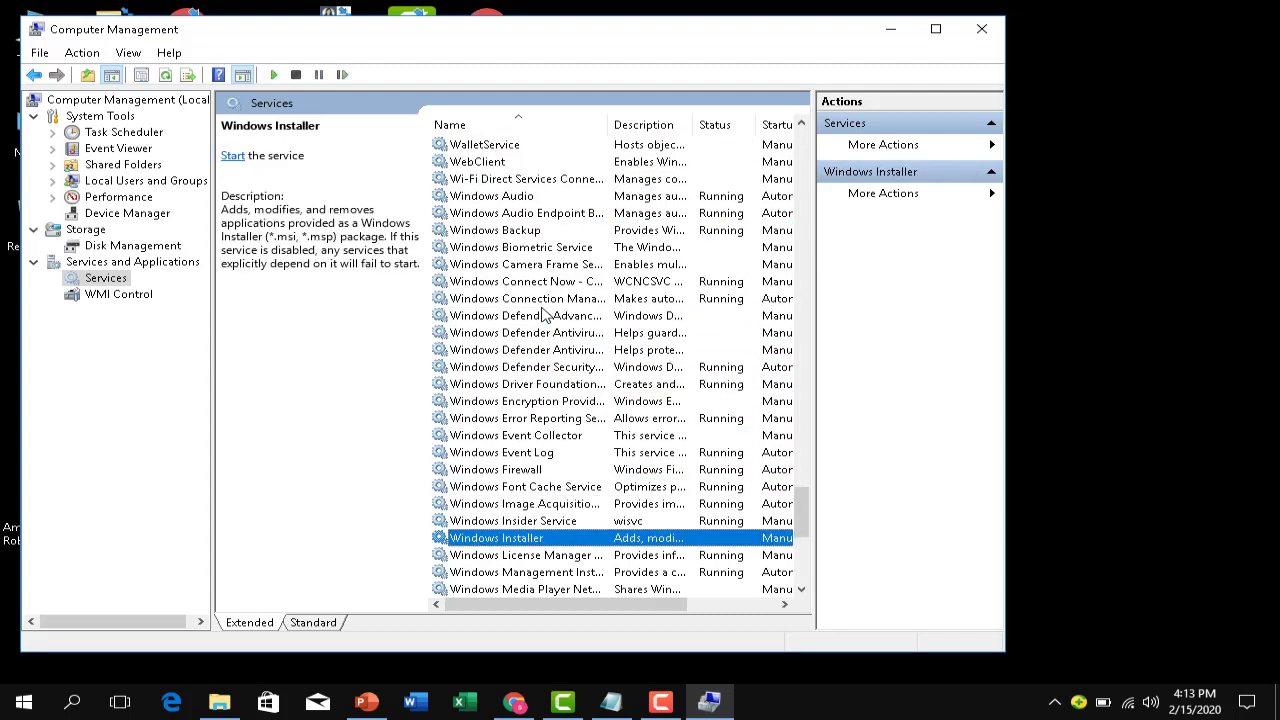
{"action": "key", "text": "Down"}
{"action": "key", "text": "Down"}
{"action": "key", "text": "Down"}
{"action": "key", "text": "Down"}
{"action": "key", "text": "Down"}
{"action": "key", "text": "Down"}
{"action": "key", "text": "Down"}
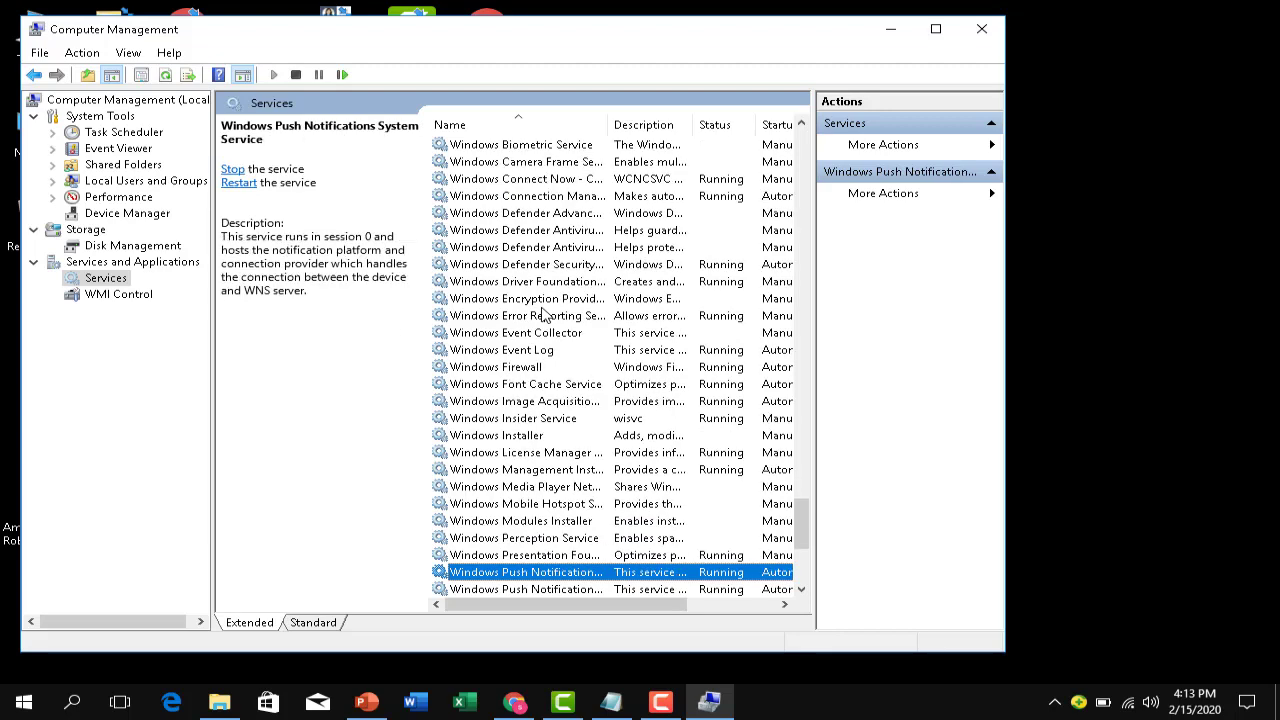
{"action": "key", "text": "Down"}
{"action": "key", "text": "Down"}
{"action": "key", "text": "Down"}
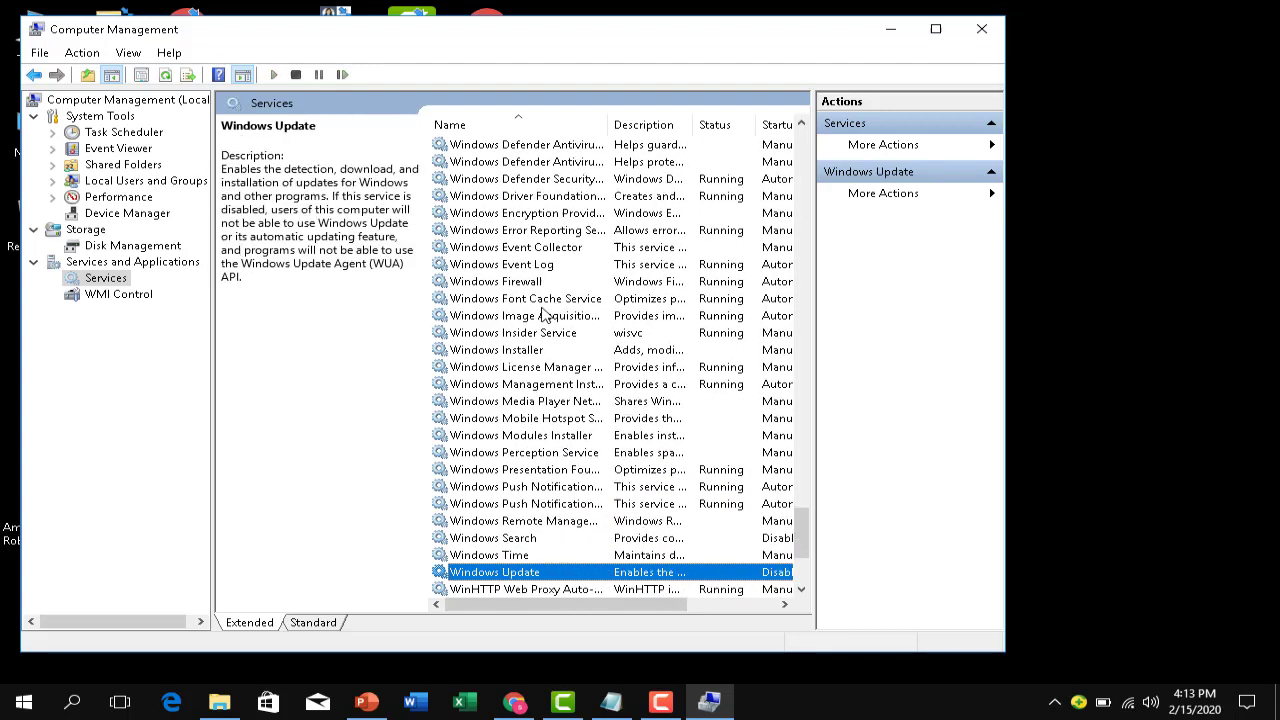
{"action": "double_click", "coordinate": [628, 572]}
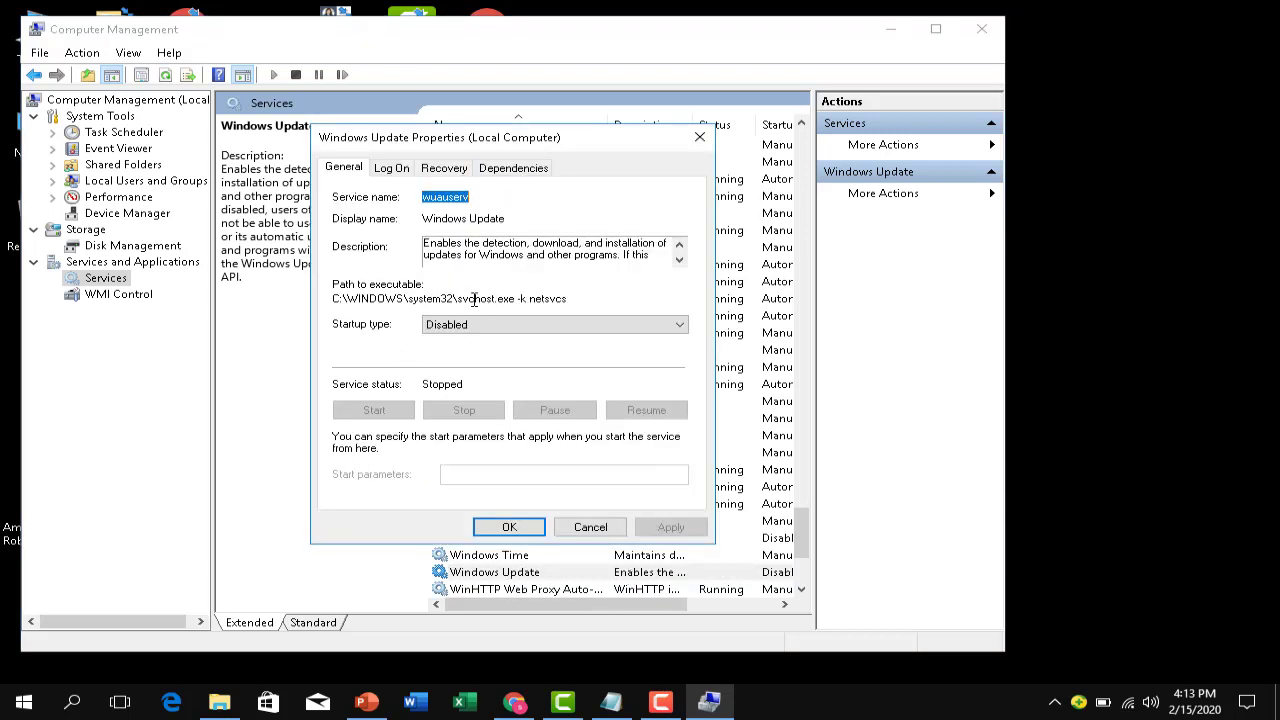
{"action": "left_click", "coordinate": [540, 324]}
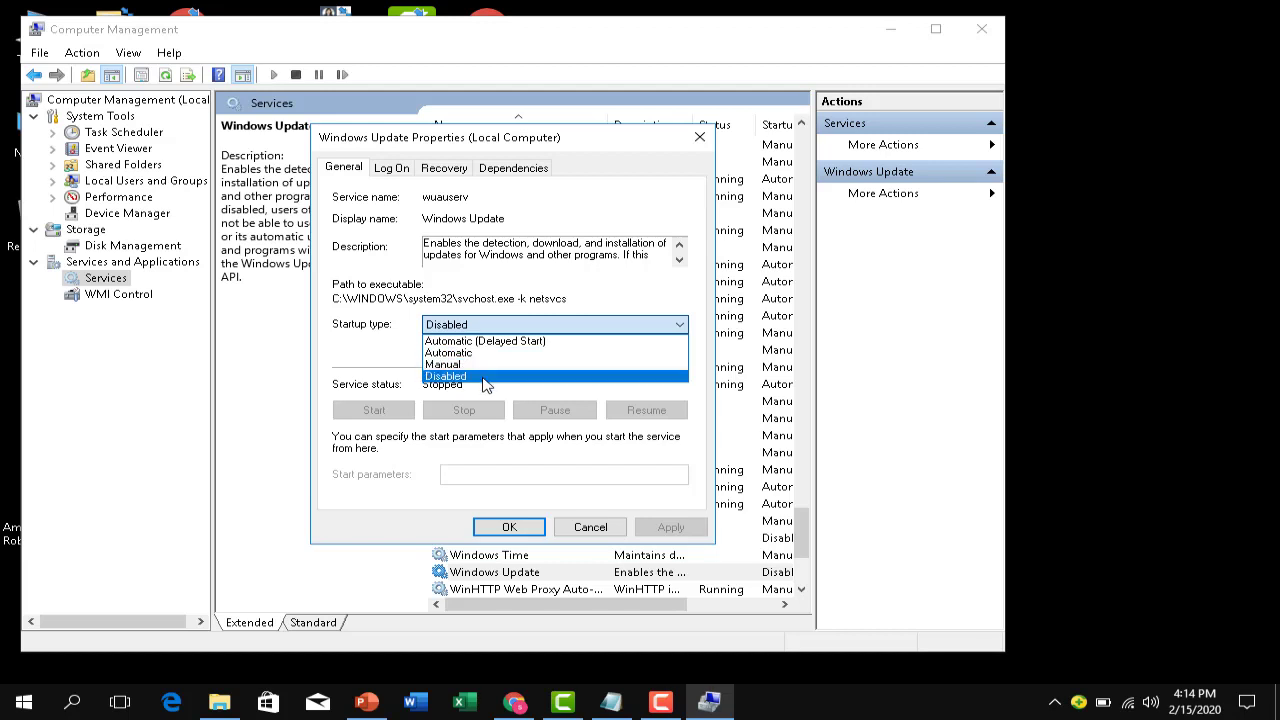
{"action": "left_click", "coordinate": [467, 460]}
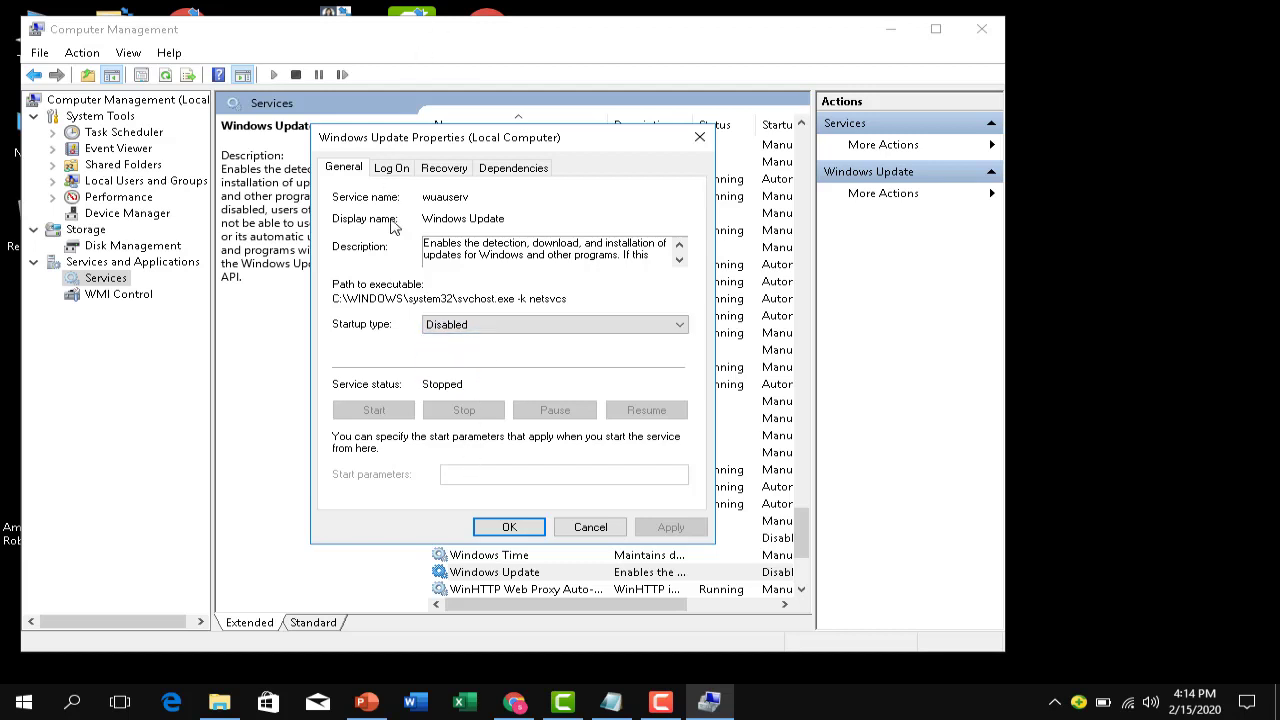
Step: Review the Windows Update service's Log On settings and first-failure recovery options, accept the dialog and minimize Computer Management
{"action": "left_click", "coordinate": [398, 170]}
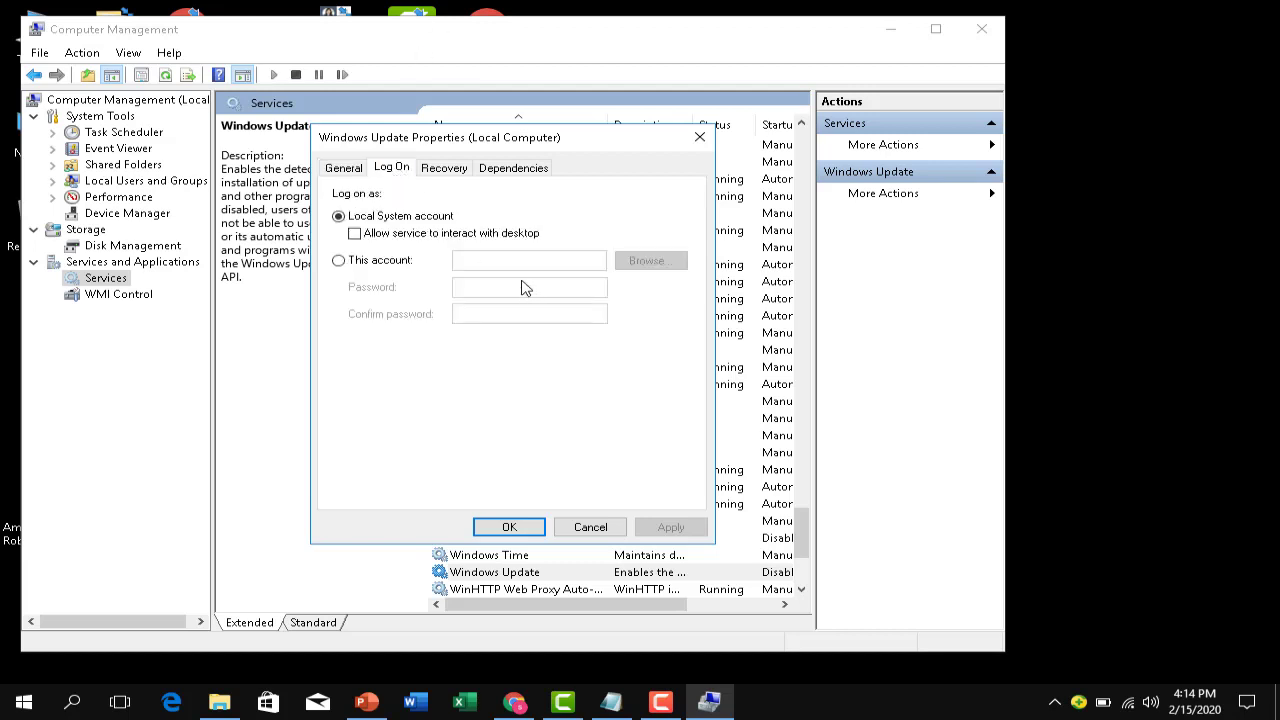
{"action": "left_click", "coordinate": [436, 170]}
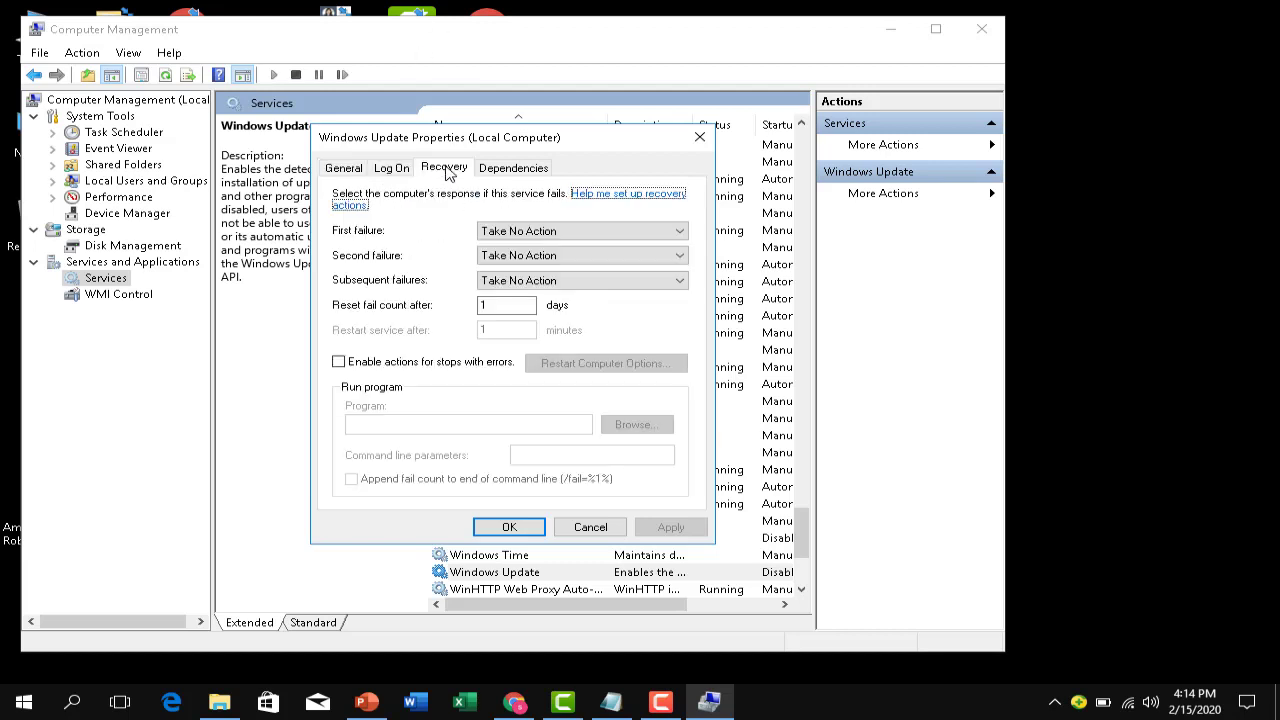
{"action": "left_click", "coordinate": [608, 234]}
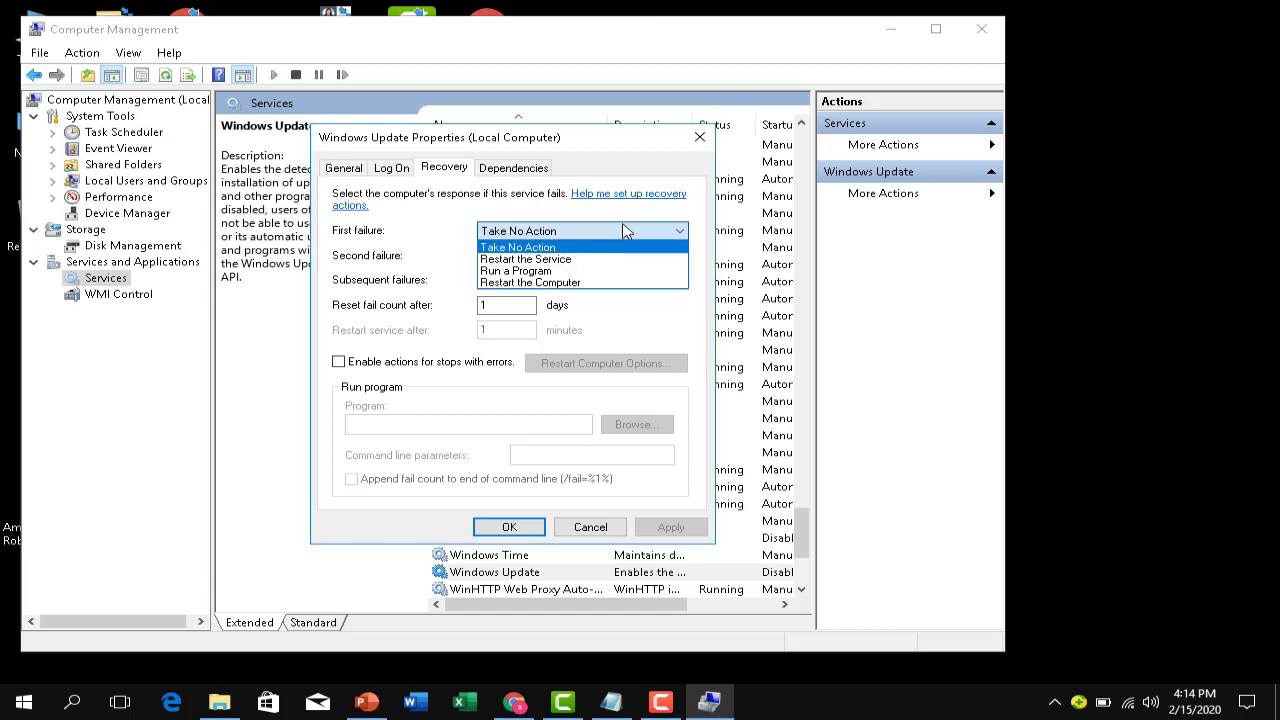
{"action": "left_click", "coordinate": [627, 231]}
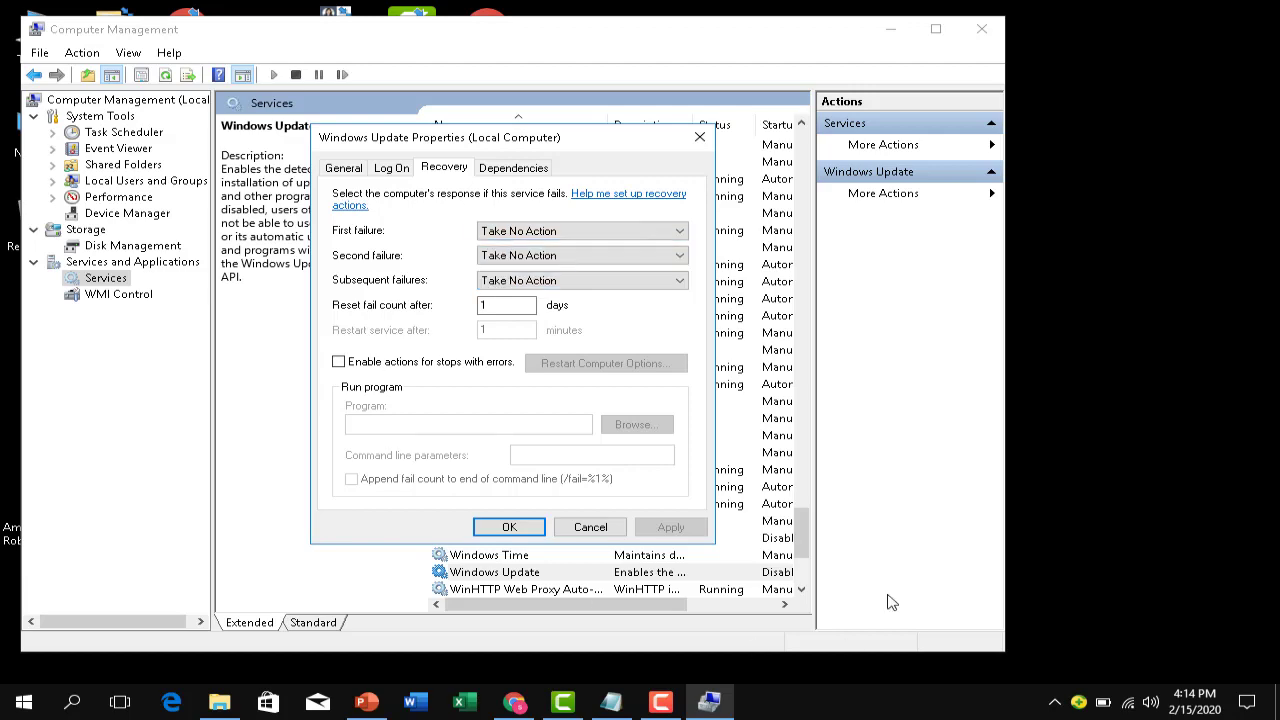
{"action": "left_click", "coordinate": [509, 527]}
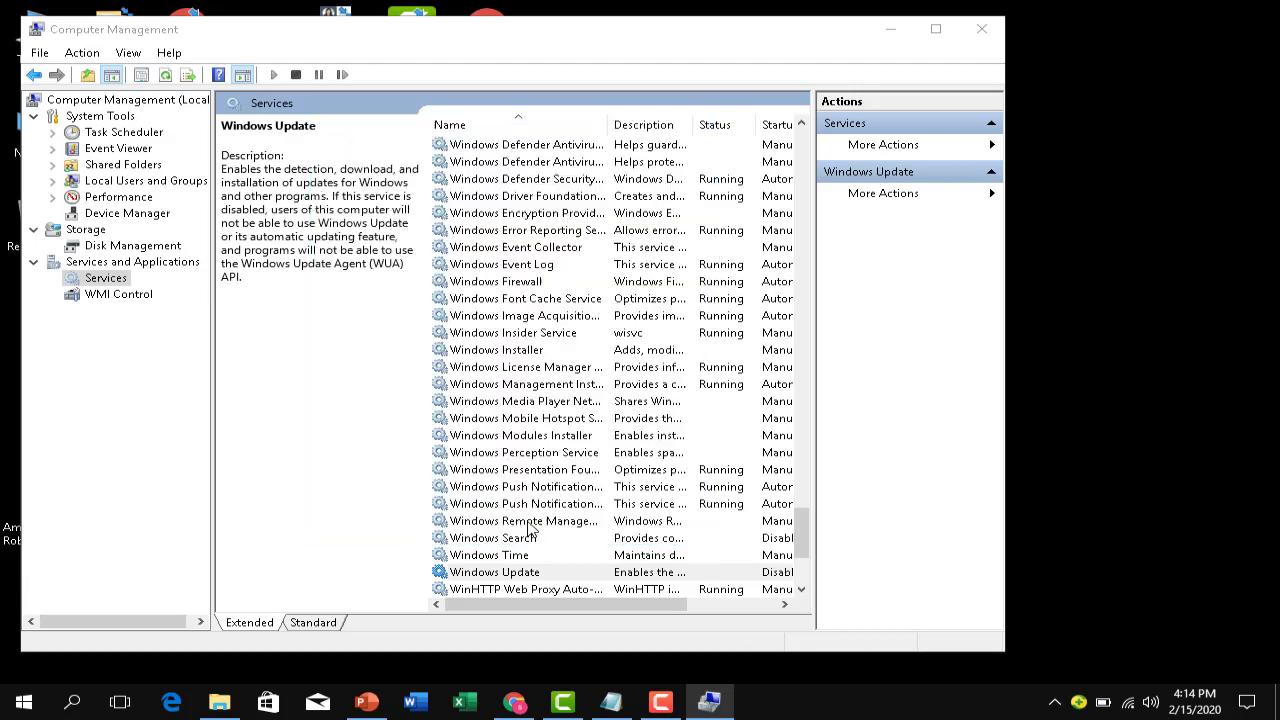
{"action": "left_click", "coordinate": [890, 29]}
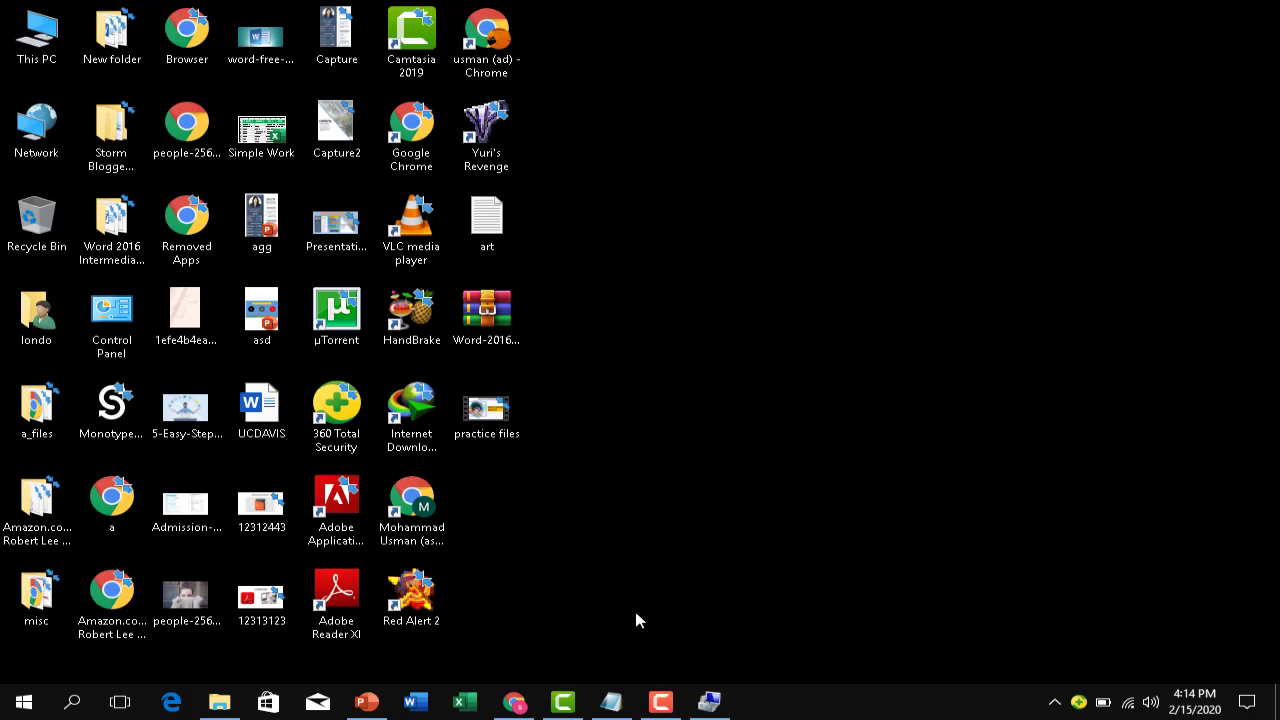
Step: Mark the "Disable Windows Search" item in the notes and return to the Computer Management window
{"action": "left_click", "coordinate": [611, 701]}
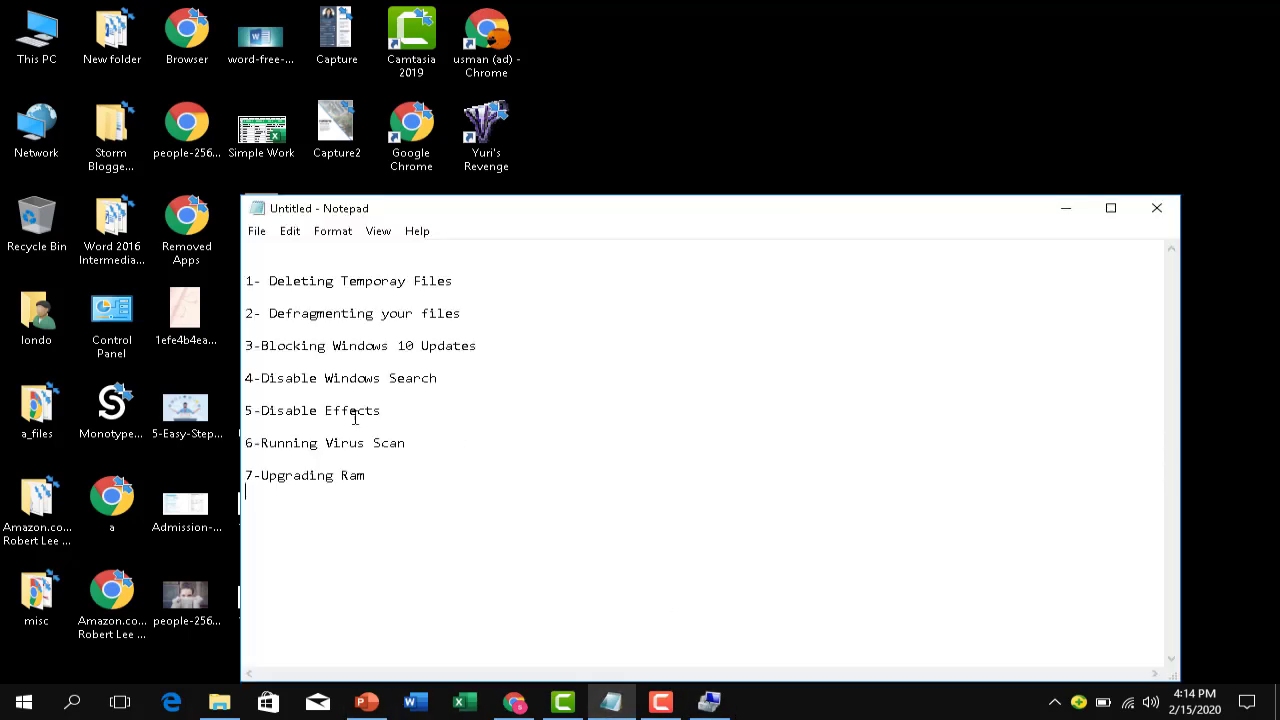
{"action": "left_click_drag", "start_coordinate": [264, 377], "coordinate": [461, 381]}
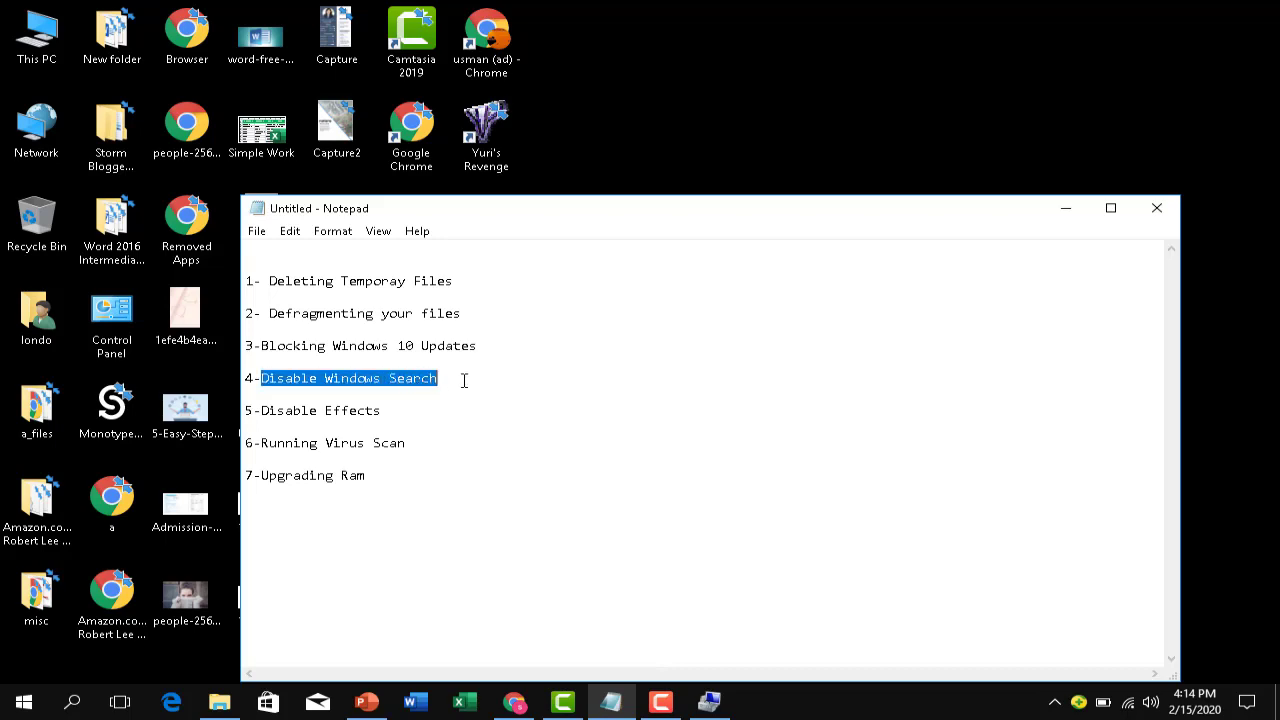
{"action": "left_click", "coordinate": [486, 418]}
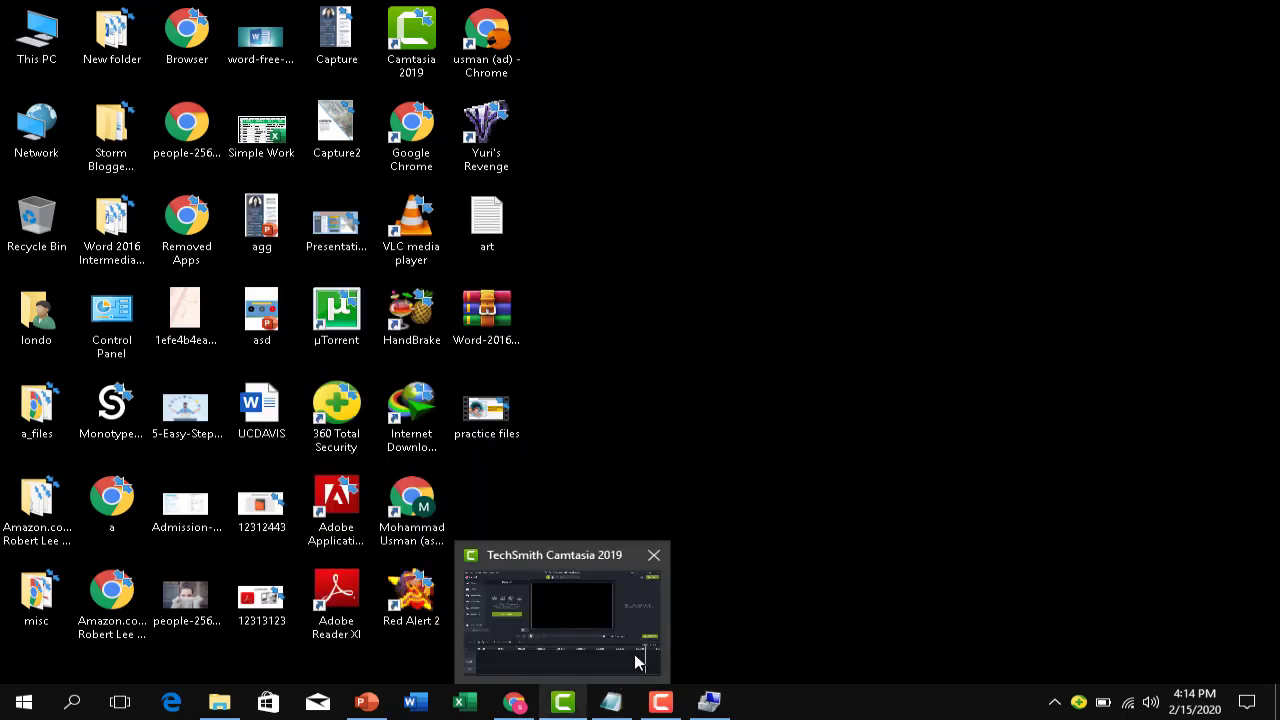
{"action": "left_click", "coordinate": [709, 702]}
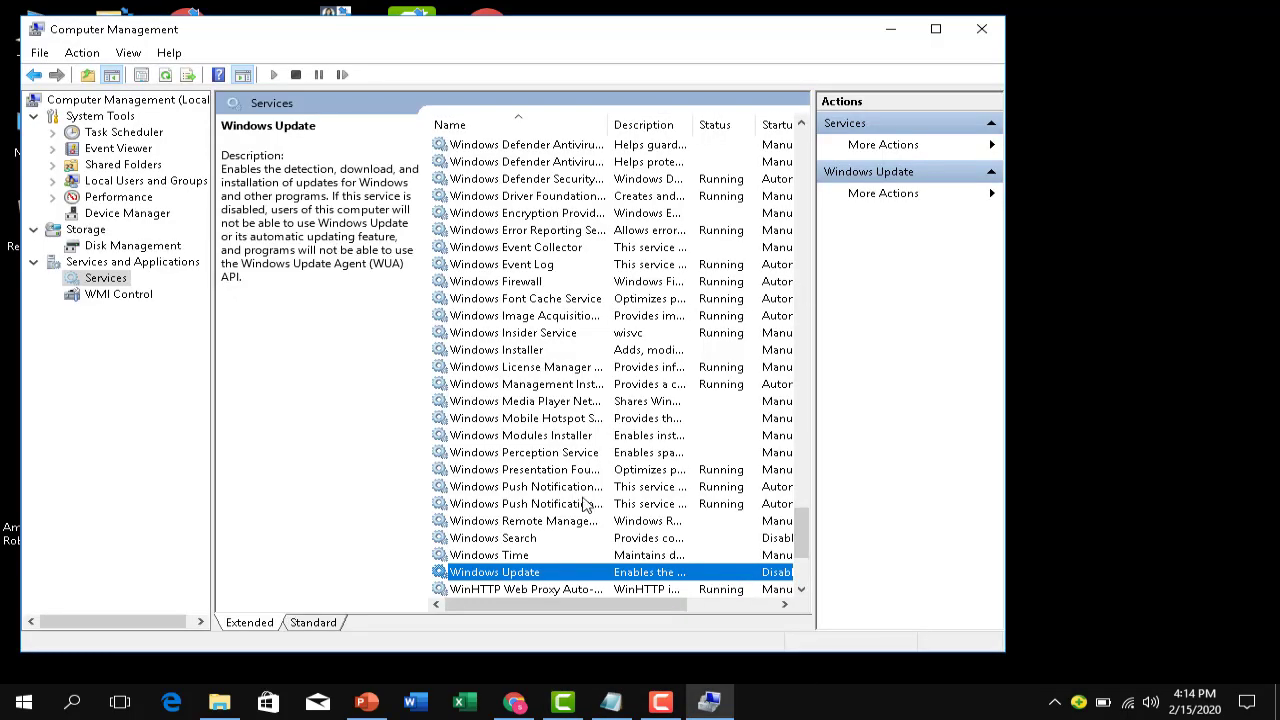
Step: Open the properties of the Windows Search service and view its startup type options
{"action": "left_click", "coordinate": [535, 540]}
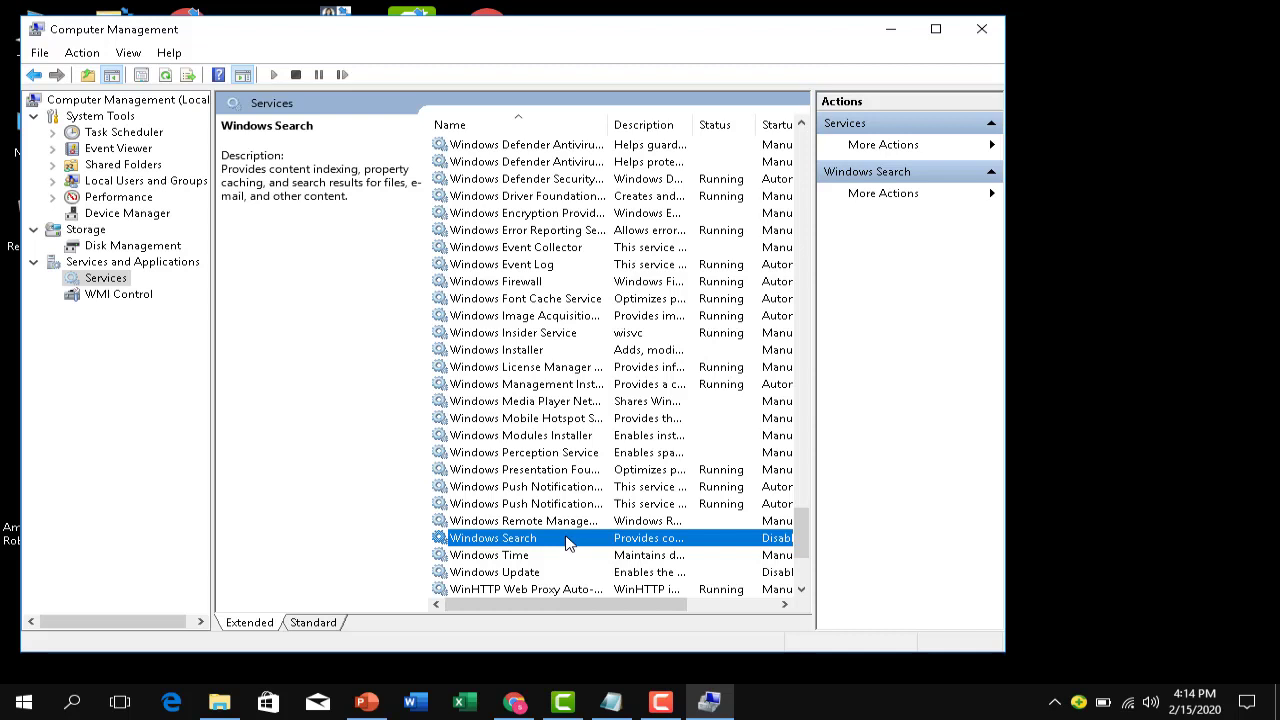
{"action": "double_click", "coordinate": [567, 542]}
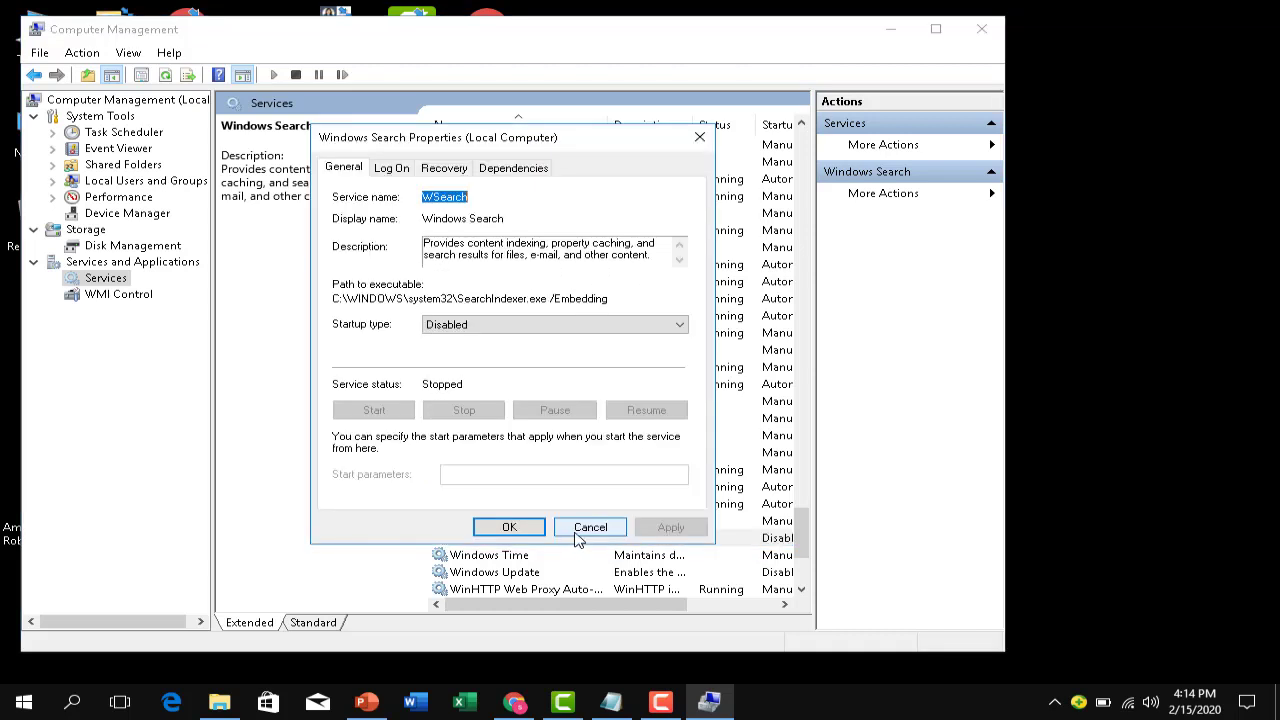
{"action": "left_click", "coordinate": [524, 326]}
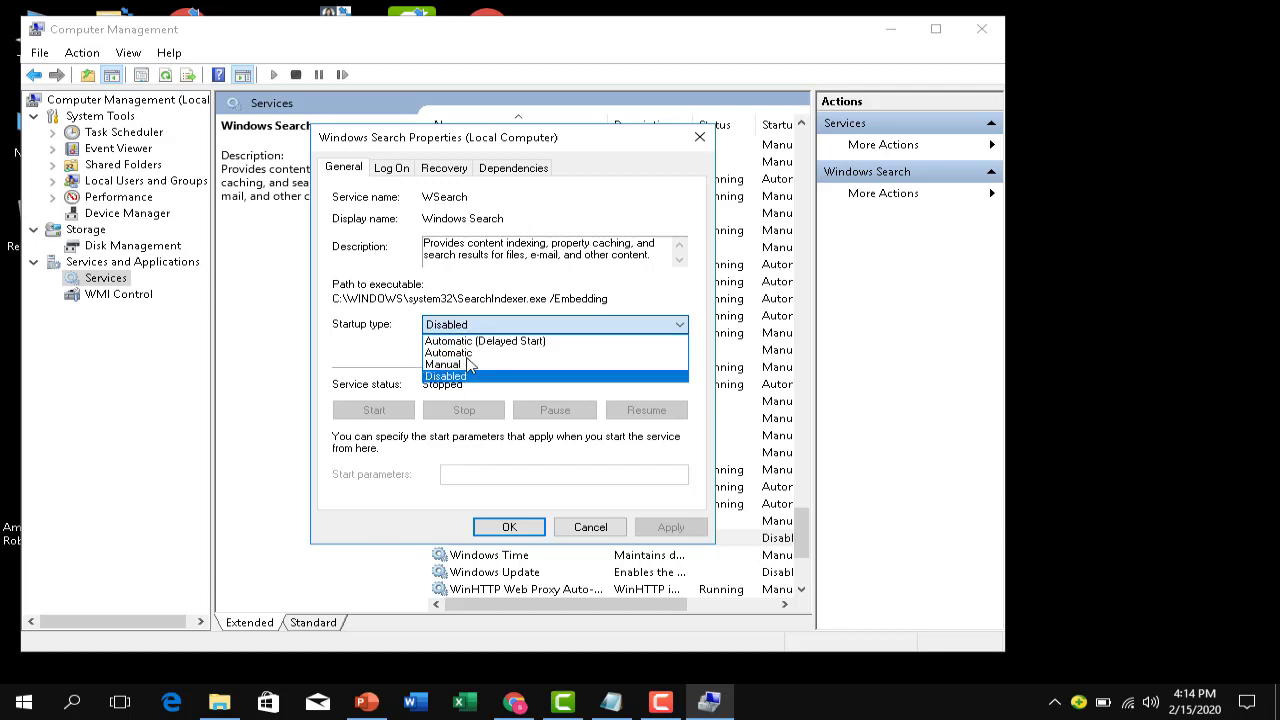
{"action": "left_click", "coordinate": [528, 228]}
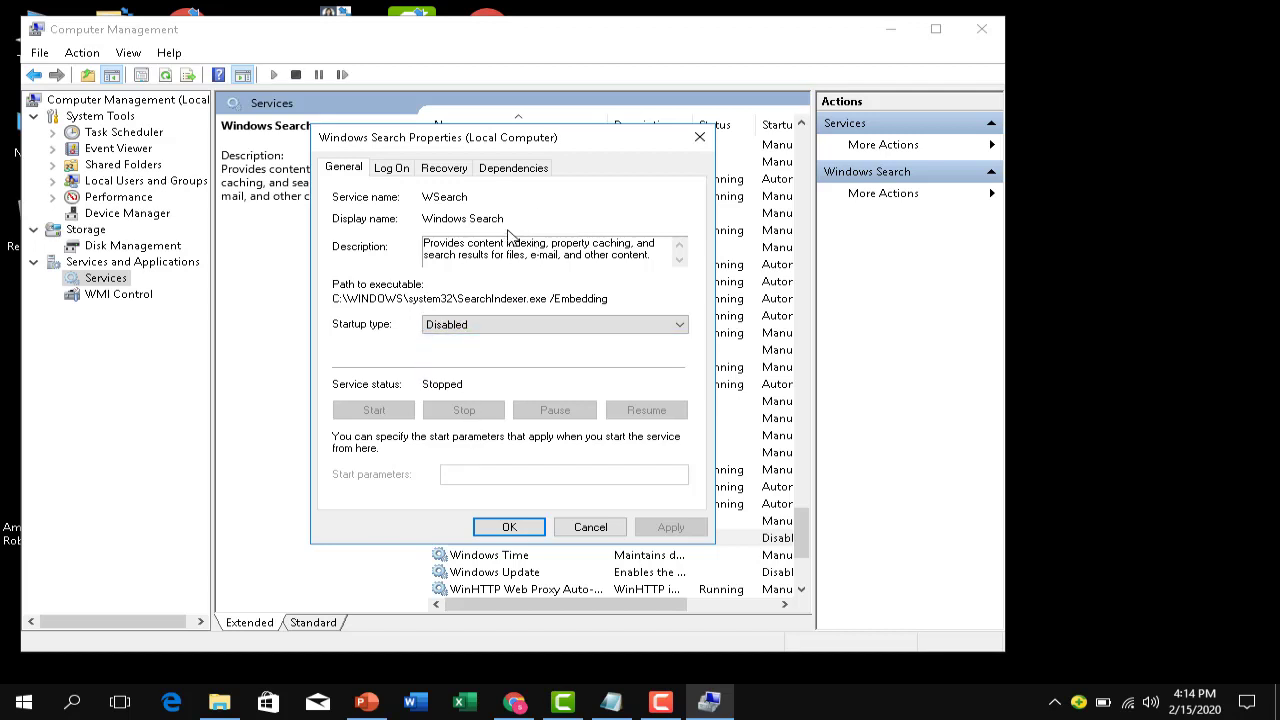
Step: Review the Windows Search service's first-failure recovery options, accept the dialog and minimize Computer Management
{"action": "left_click", "coordinate": [440, 169]}
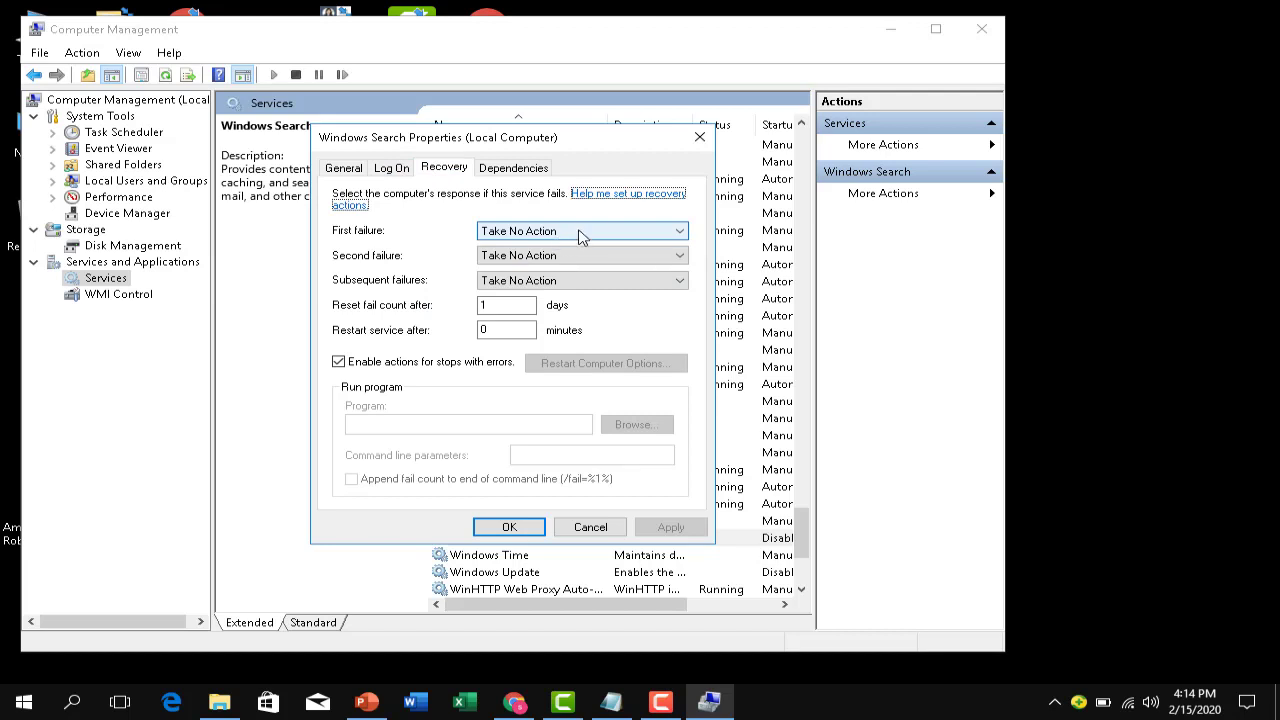
{"action": "left_click", "coordinate": [587, 231]}
{"action": "left_click", "coordinate": [587, 231]}
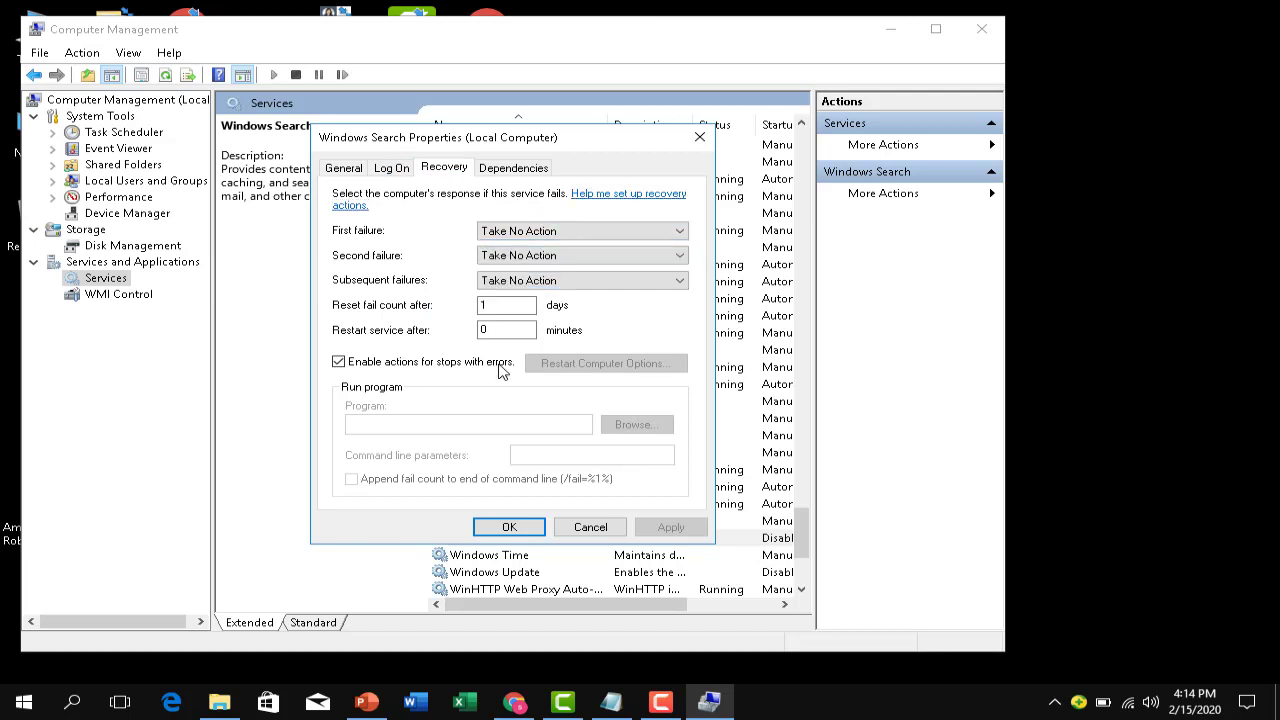
{"action": "left_click", "coordinate": [512, 528]}
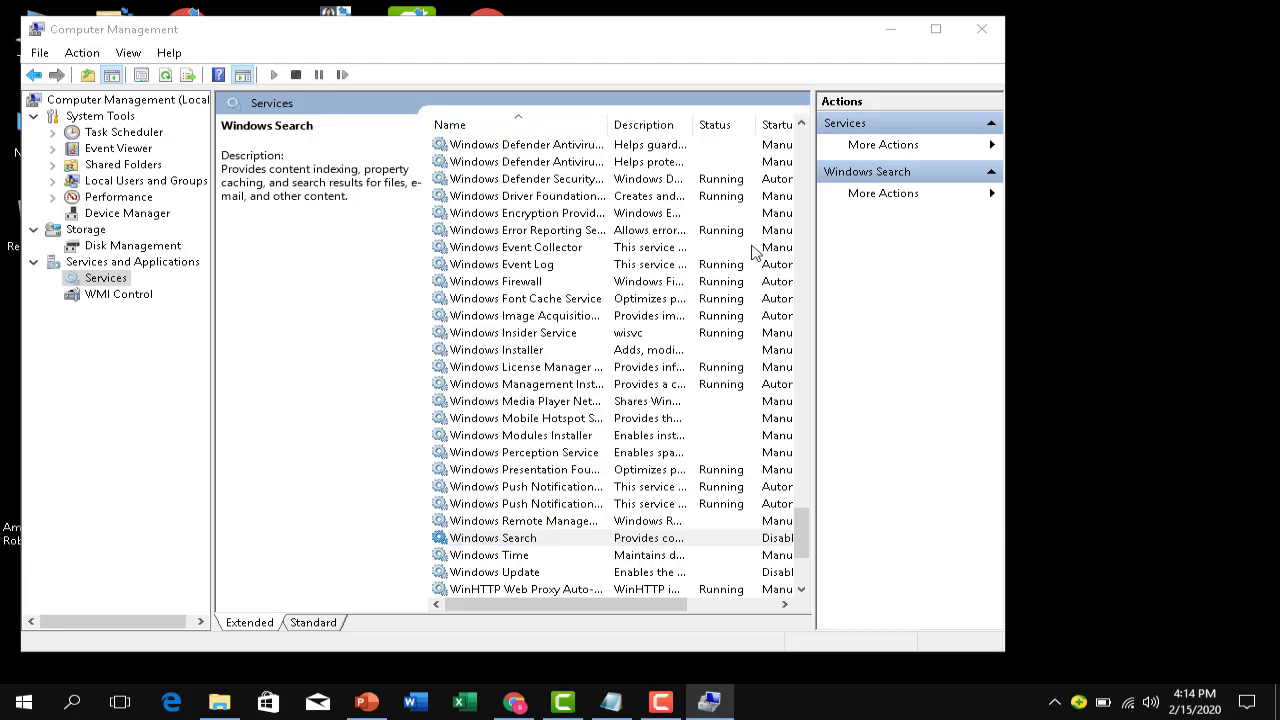
{"action": "left_click", "coordinate": [891, 30]}
Step: Mark the "Disable Effects" item in the notes and minimize the notes window to return to the desktop
{"action": "left_click", "coordinate": [611, 701]}
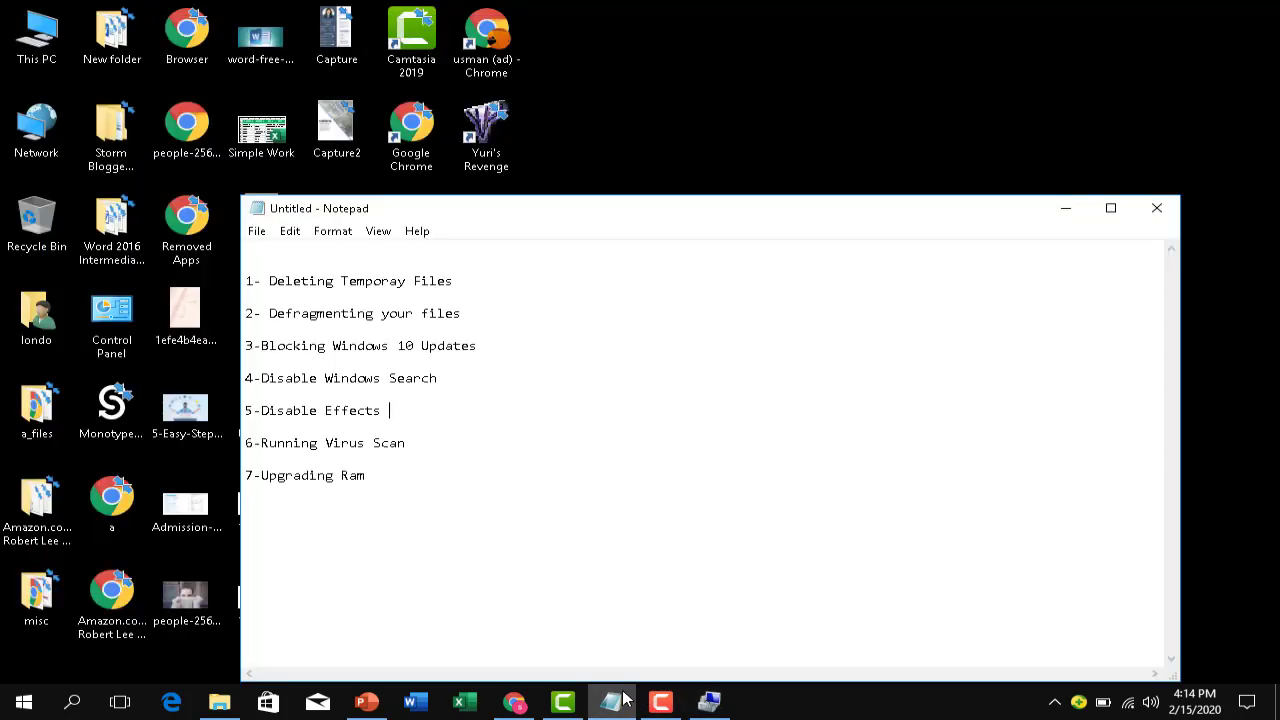
{"action": "left_click", "coordinate": [731, 444]}
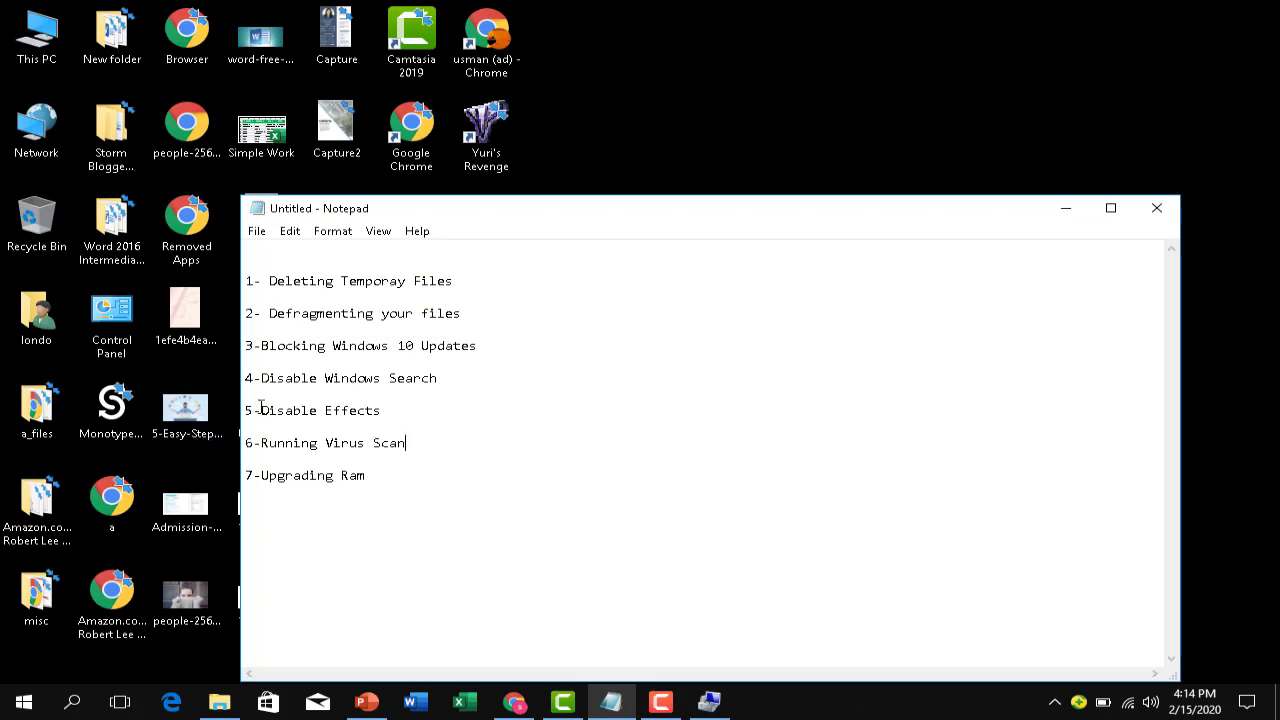
{"action": "left_click_drag", "start_coordinate": [260, 408], "coordinate": [429, 409]}
{"action": "left_click", "coordinate": [580, 469]}
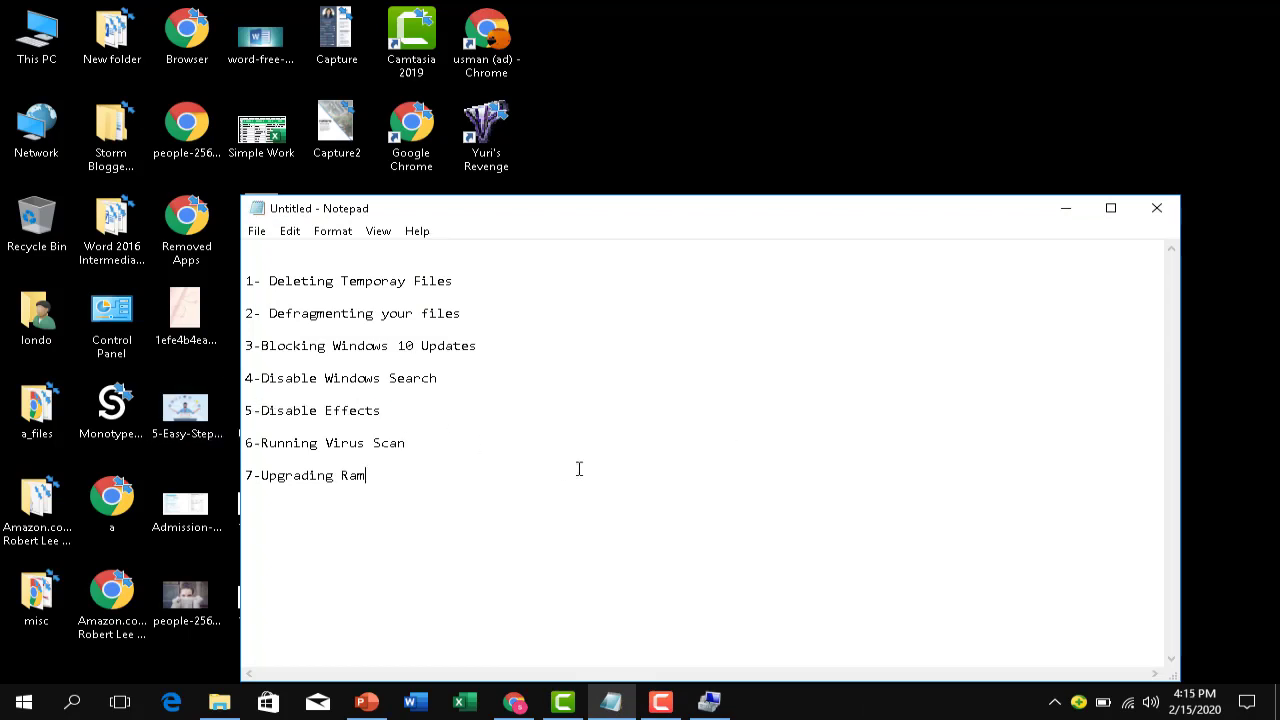
{"action": "left_click", "coordinate": [1066, 208]}
{"action": "right_click", "coordinate": [786, 220]}
{"action": "left_click", "coordinate": [843, 271]}
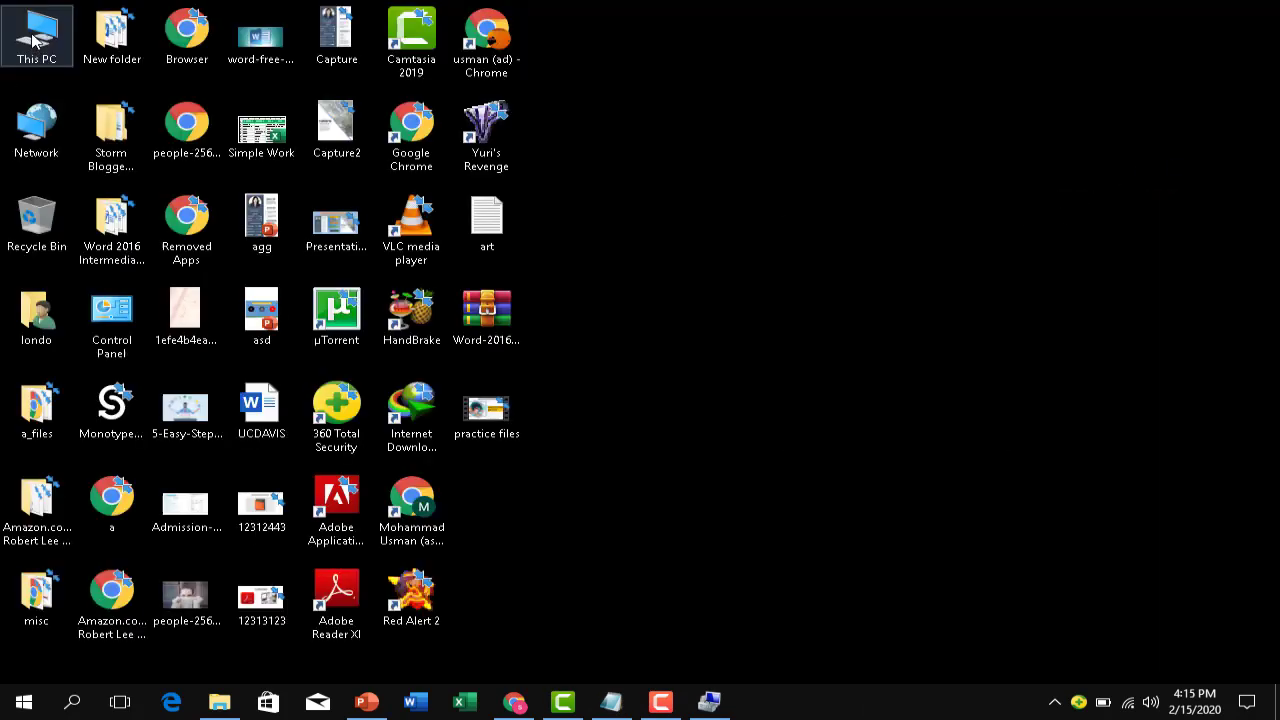
Step: Review the custom visual effects in the advanced system performance options, accept both dialogs and close the System window
{"action": "right_click", "coordinate": [45, 52]}
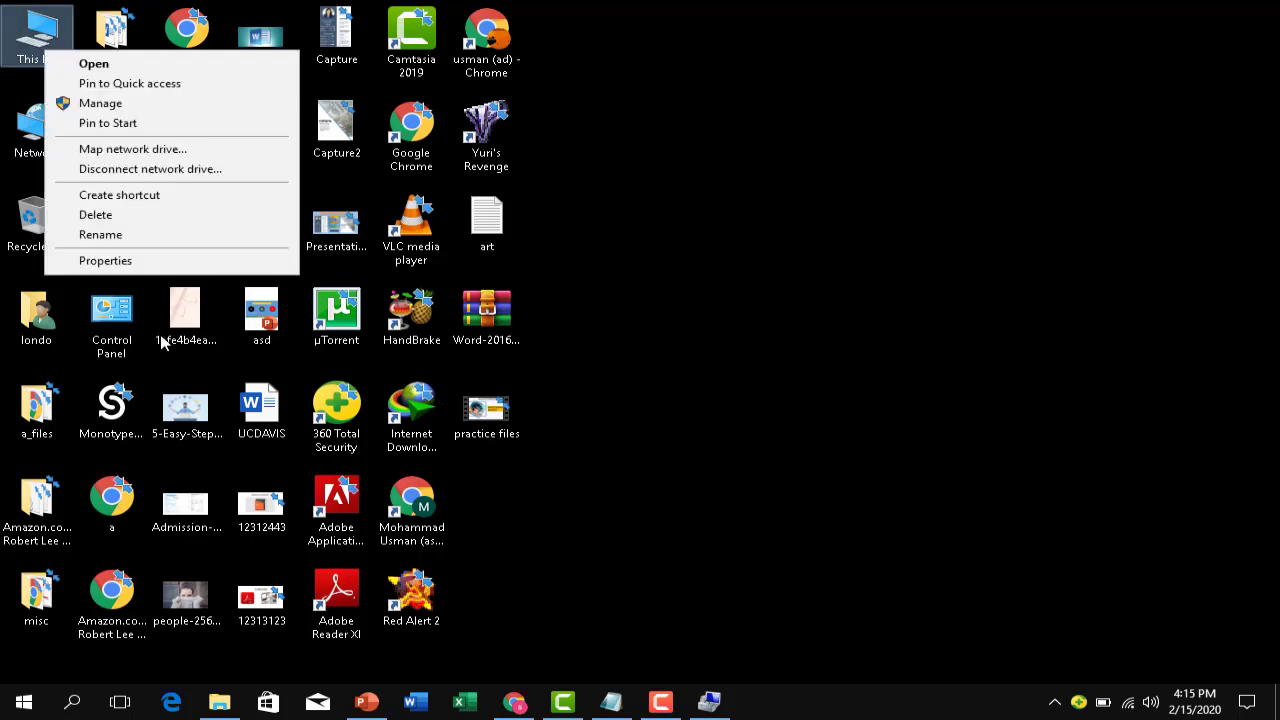
{"action": "left_click", "coordinate": [176, 264]}
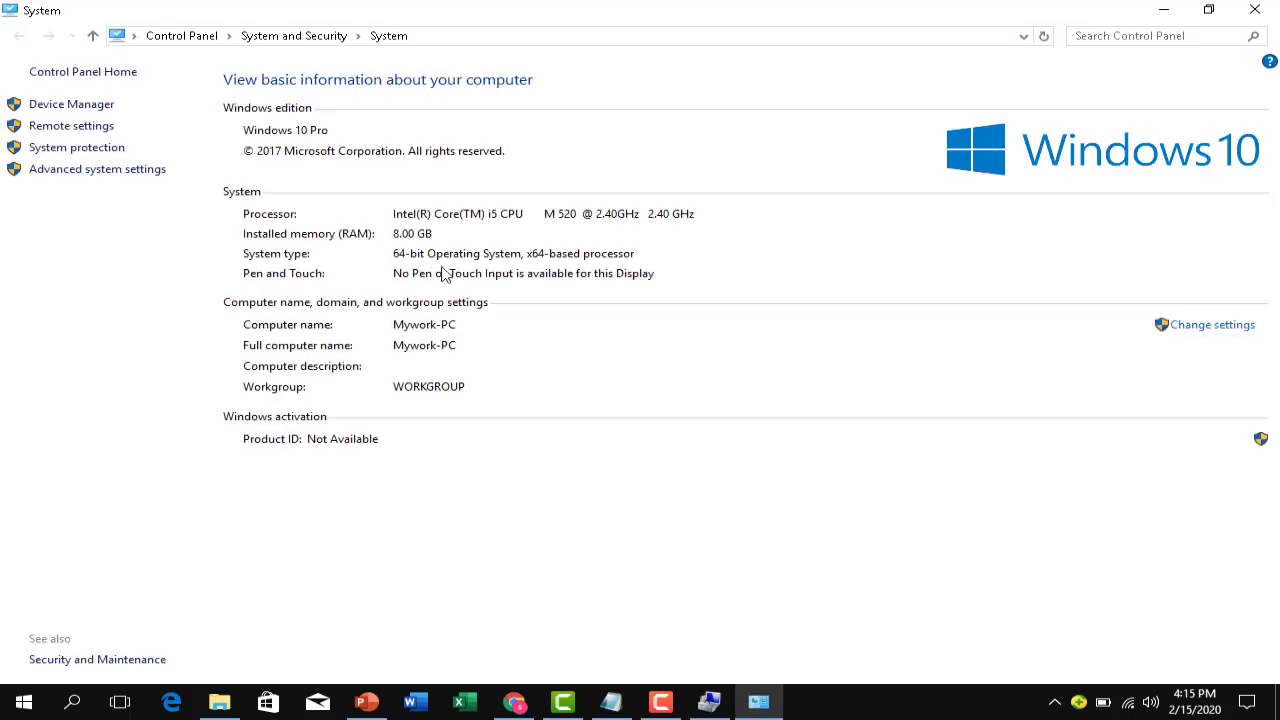
{"action": "left_click", "coordinate": [147, 177]}
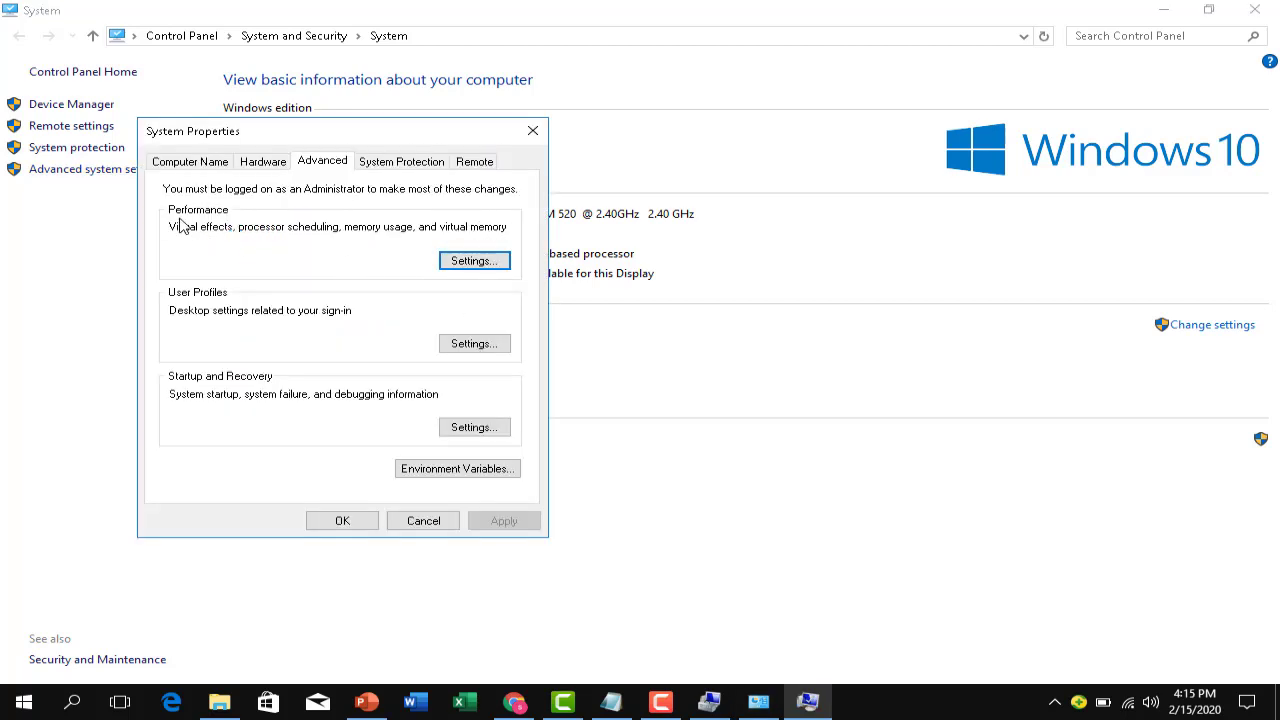
{"action": "left_click", "coordinate": [470, 261]}
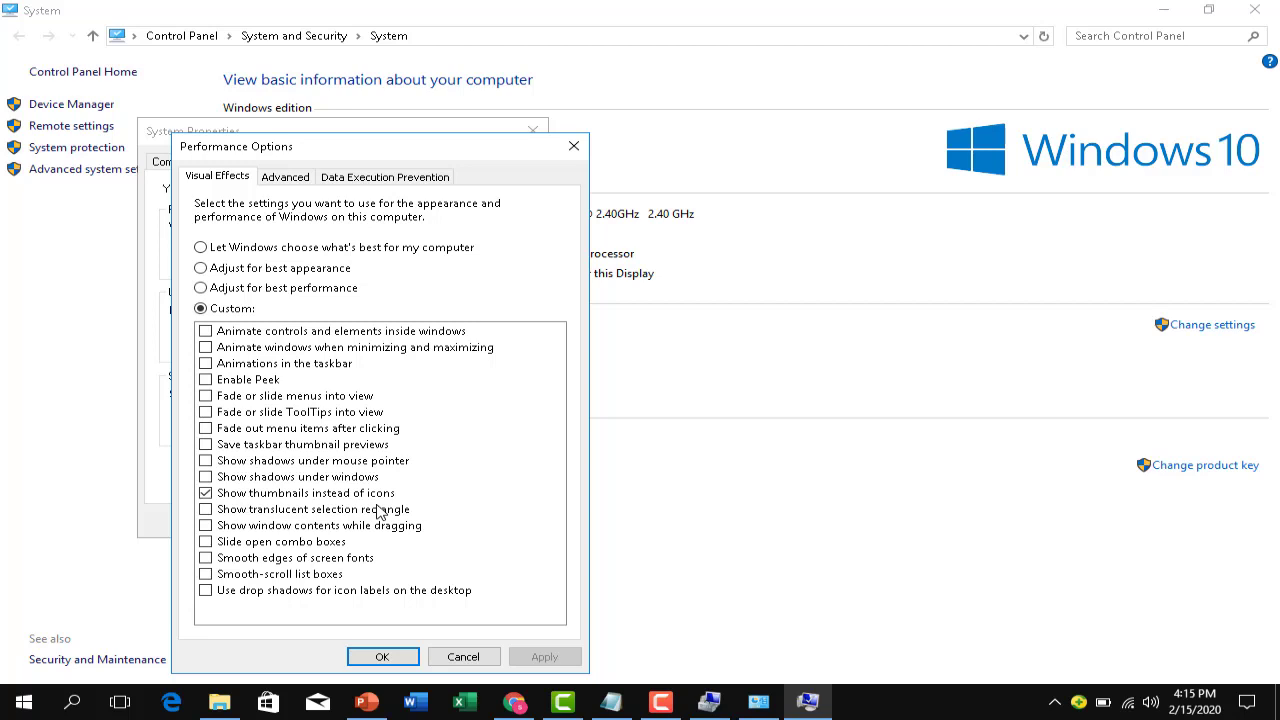
{"action": "left_click", "coordinate": [388, 658]}
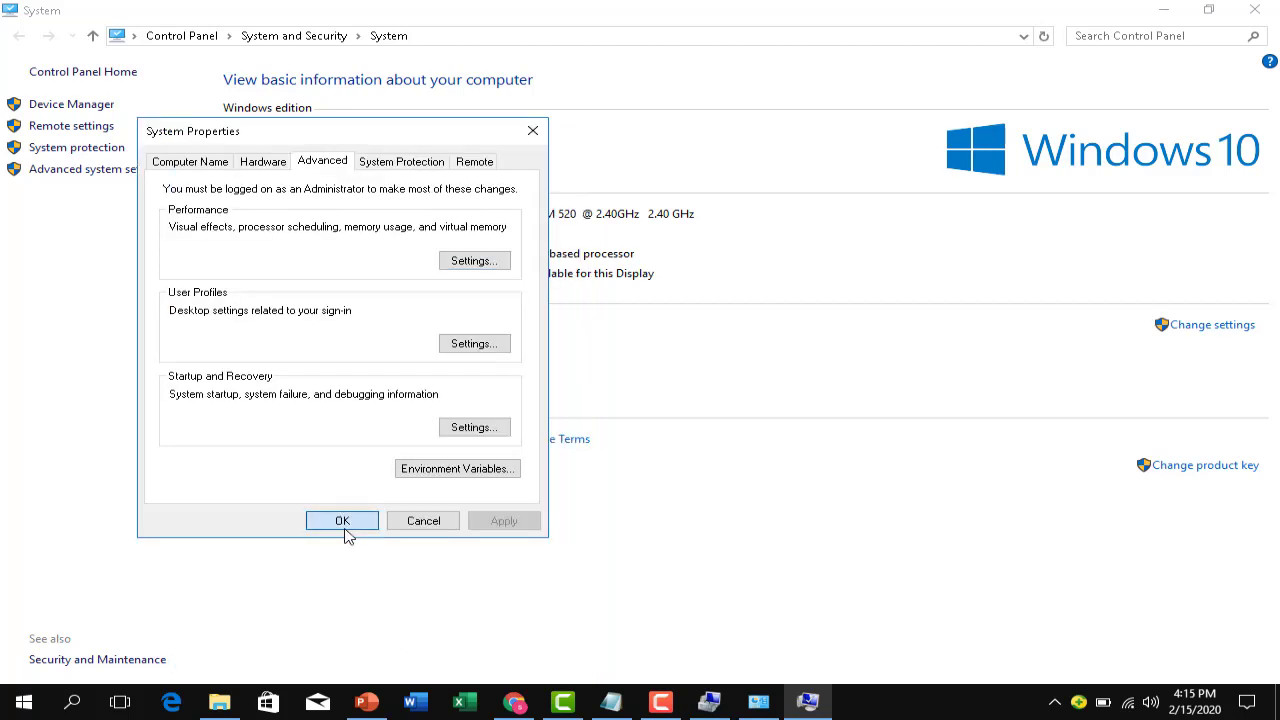
{"action": "left_click", "coordinate": [360, 520]}
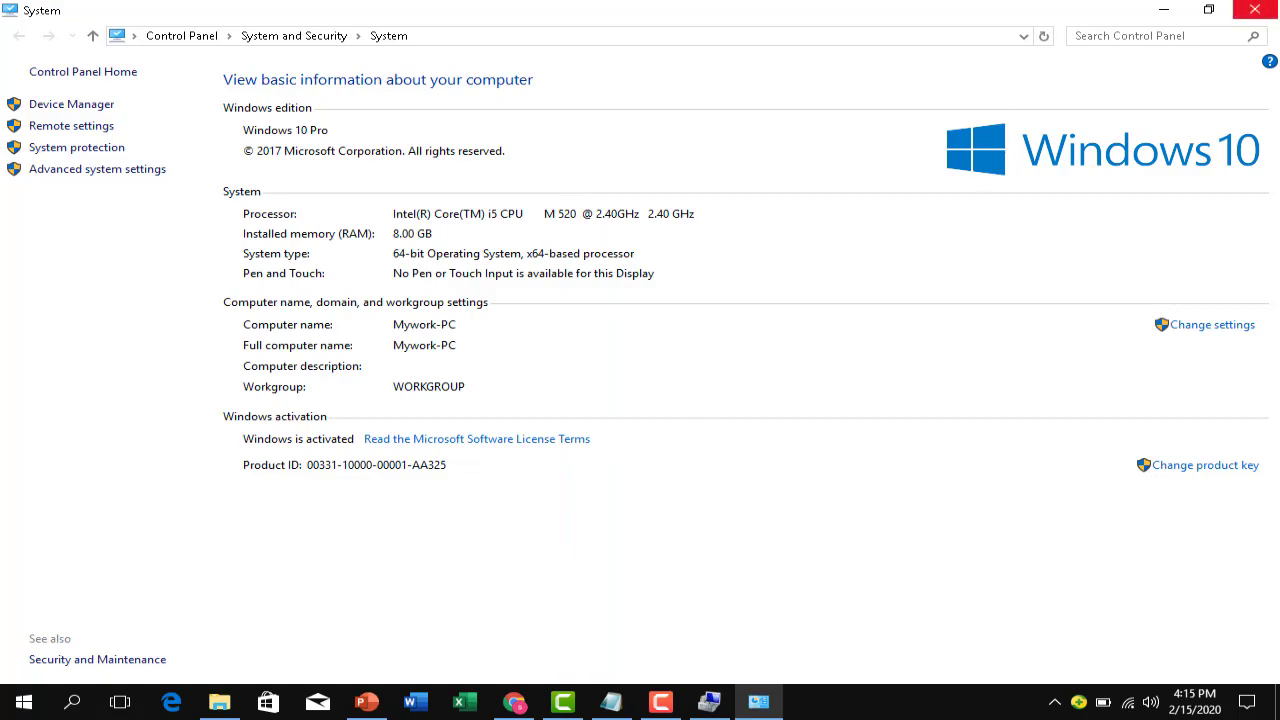
{"action": "left_click", "coordinate": [1254, 9]}
Step: Check the next item in the notes, minimize them and refresh the desktop
{"action": "left_click", "coordinate": [620, 704]}
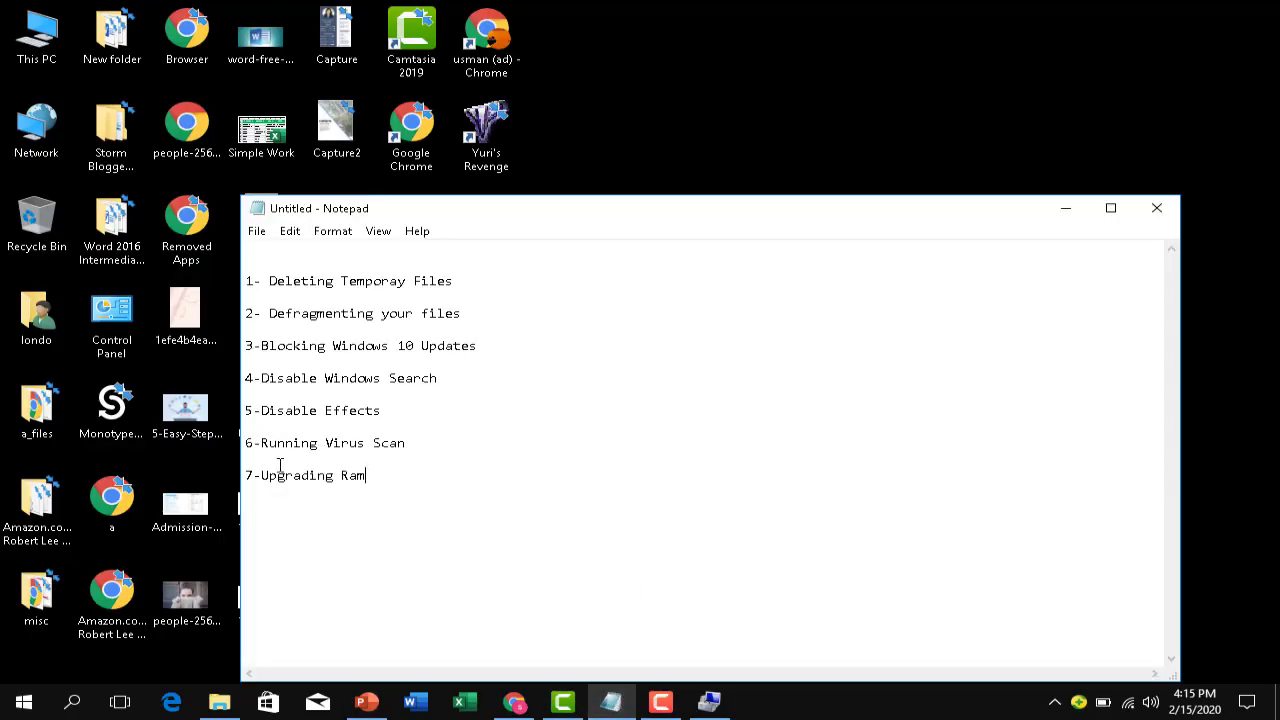
{"action": "left_click", "coordinate": [1075, 208]}
{"action": "right_click", "coordinate": [678, 204]}
{"action": "left_click", "coordinate": [757, 265]}
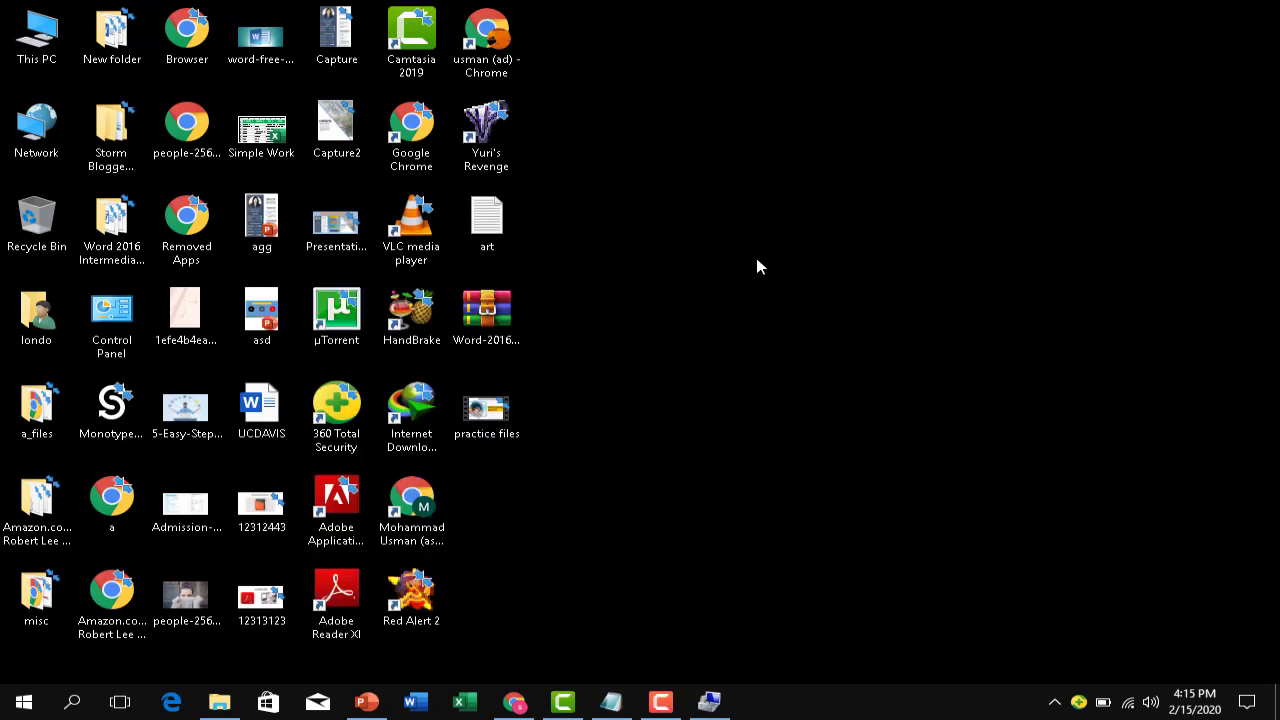
{"action": "right_click", "coordinate": [752, 261]}
{"action": "left_click", "coordinate": [800, 303]}
{"action": "right_click", "coordinate": [774, 307]}
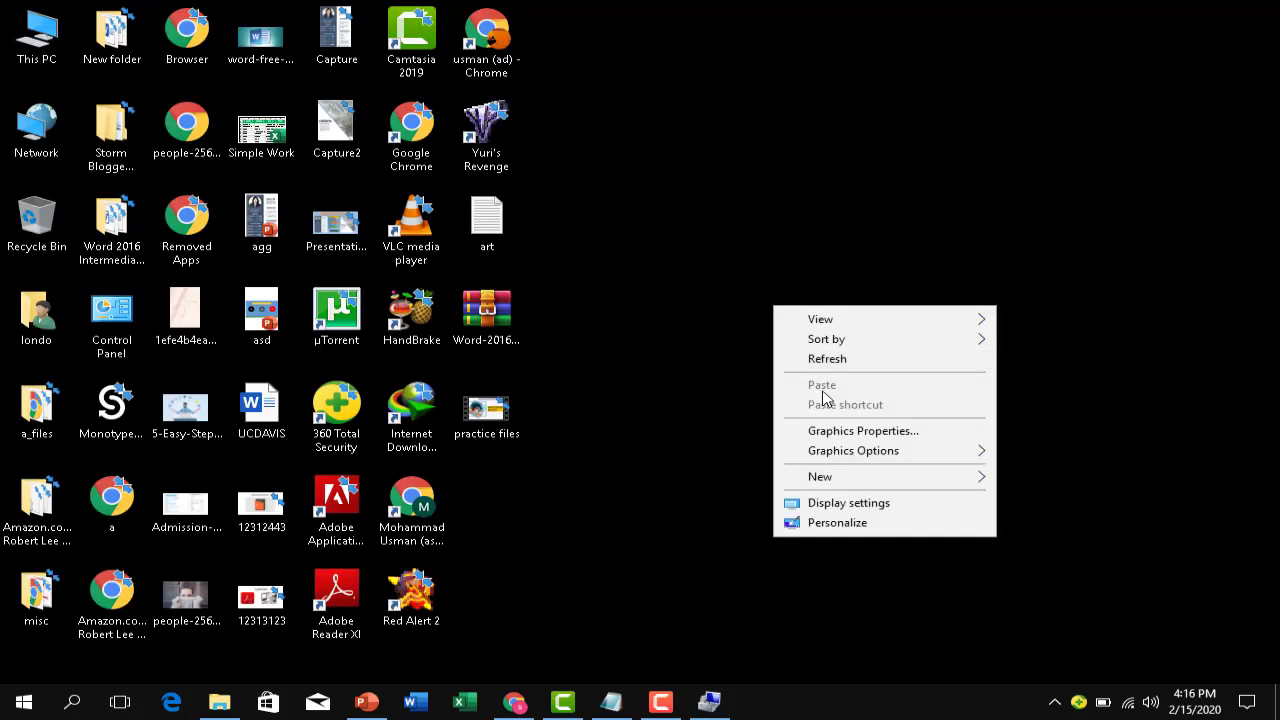
{"action": "left_click", "coordinate": [840, 358]}
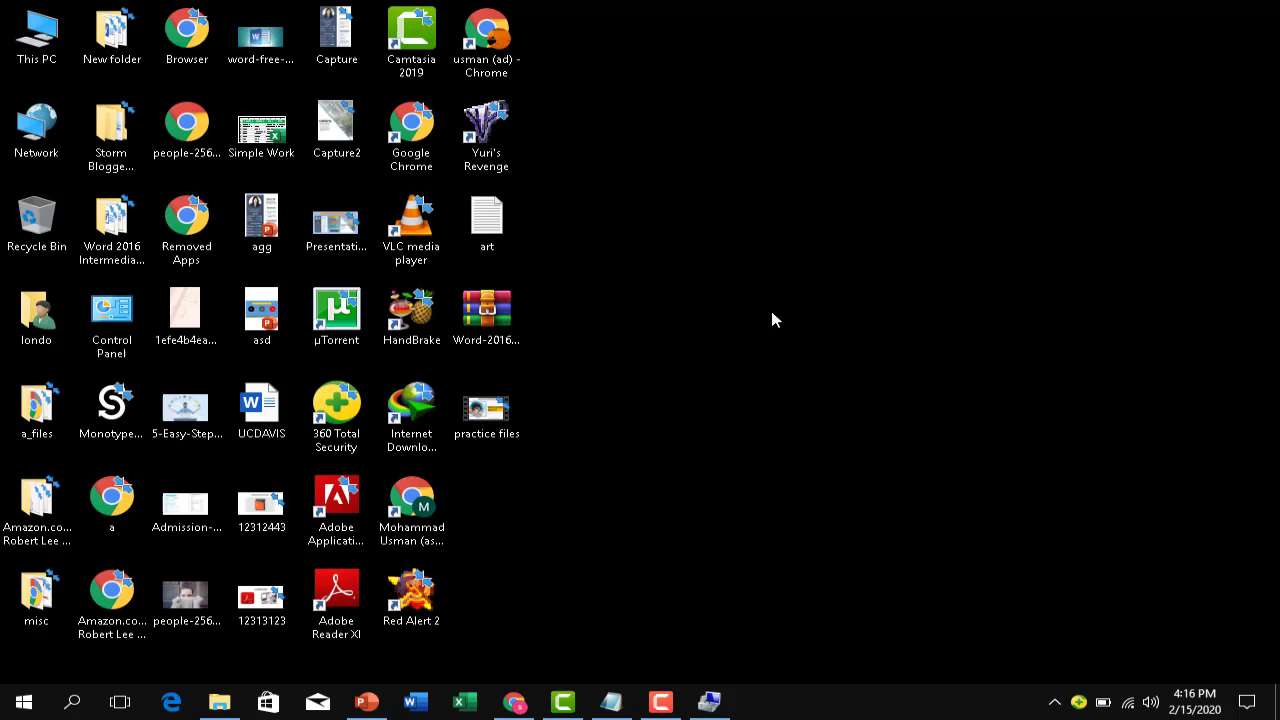
Step: Open 360 Total Security and start a Full Scan for viruses
{"action": "left_click", "coordinate": [1054, 702]}
{"action": "left_click", "coordinate": [1082, 703]}
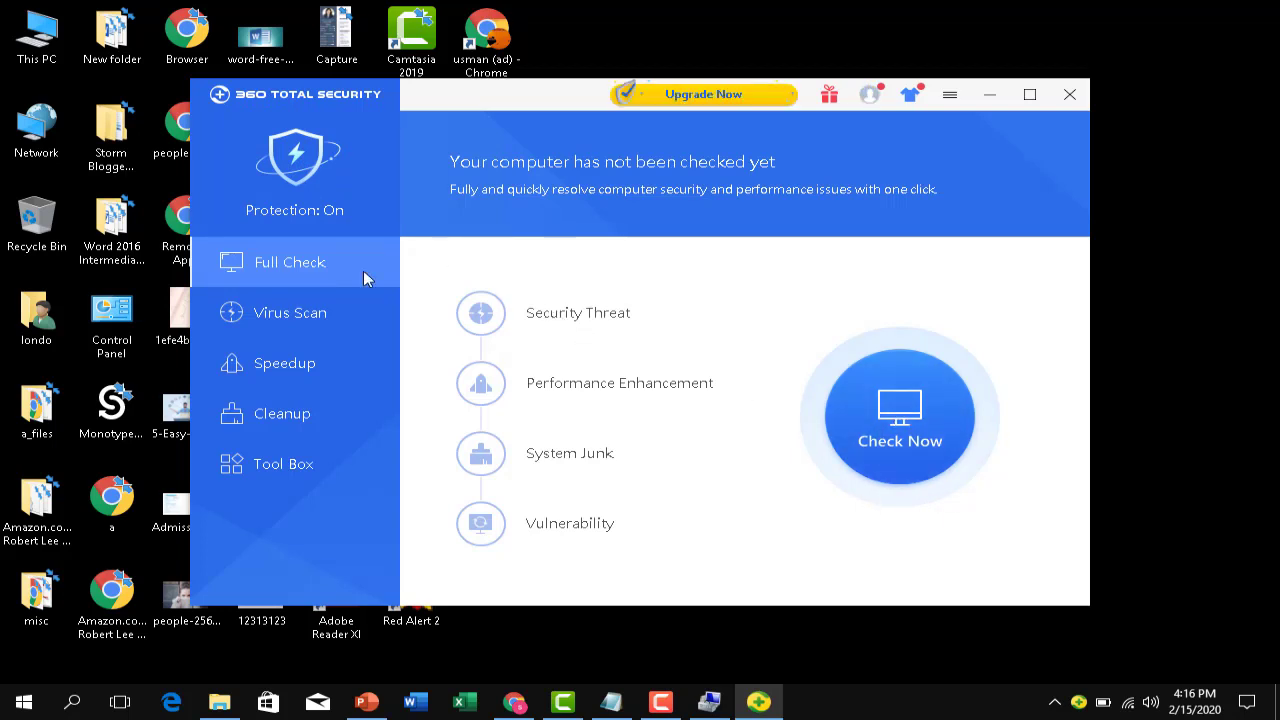
{"action": "left_click", "coordinate": [290, 312]}
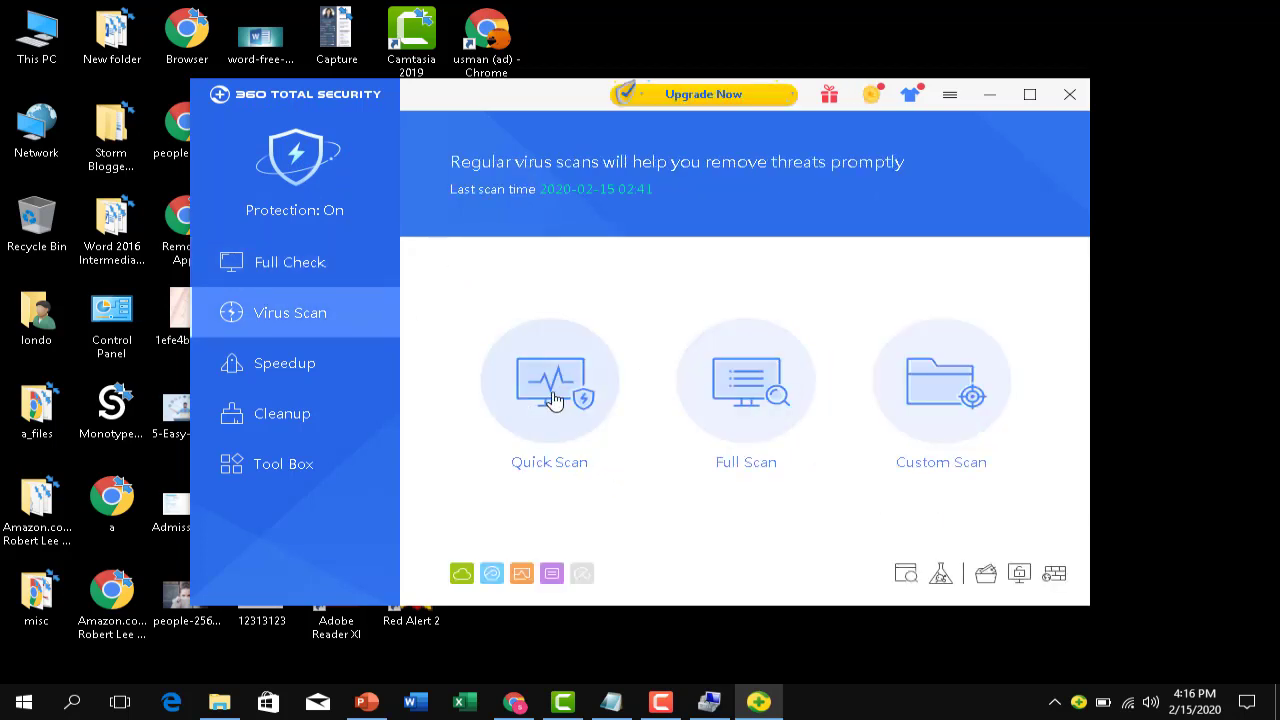
{"action": "left_click", "coordinate": [780, 394]}
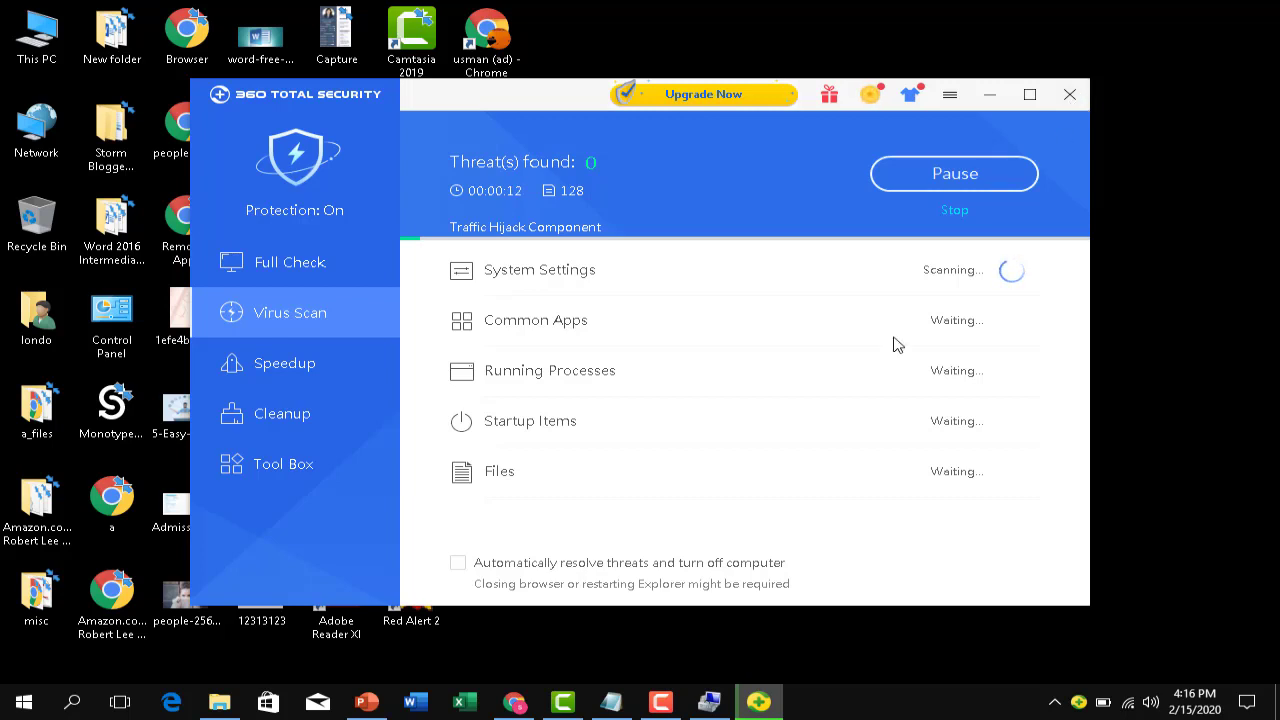
Step: Pause and stop the running virus scan, and close 360 Total Security
{"action": "left_click", "coordinate": [968, 185]}
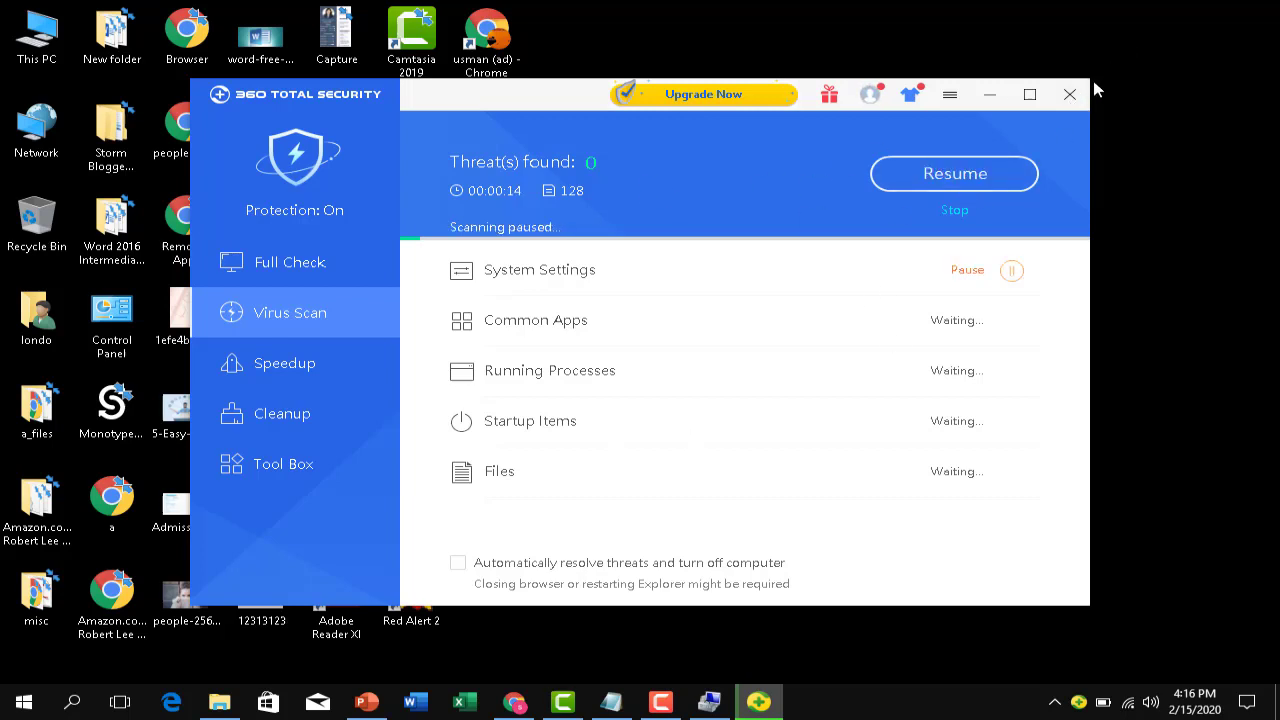
{"action": "left_click", "coordinate": [956, 213]}
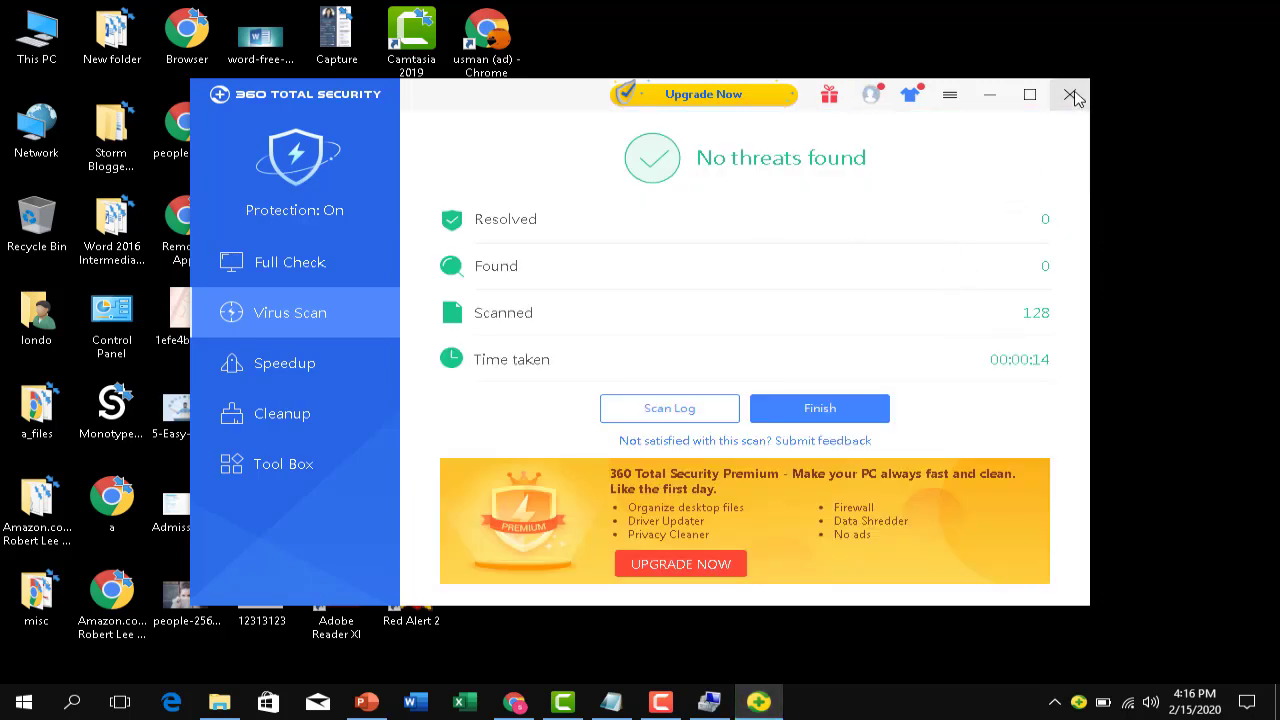
{"action": "left_click", "coordinate": [1070, 95]}
{"action": "right_click", "coordinate": [783, 429]}
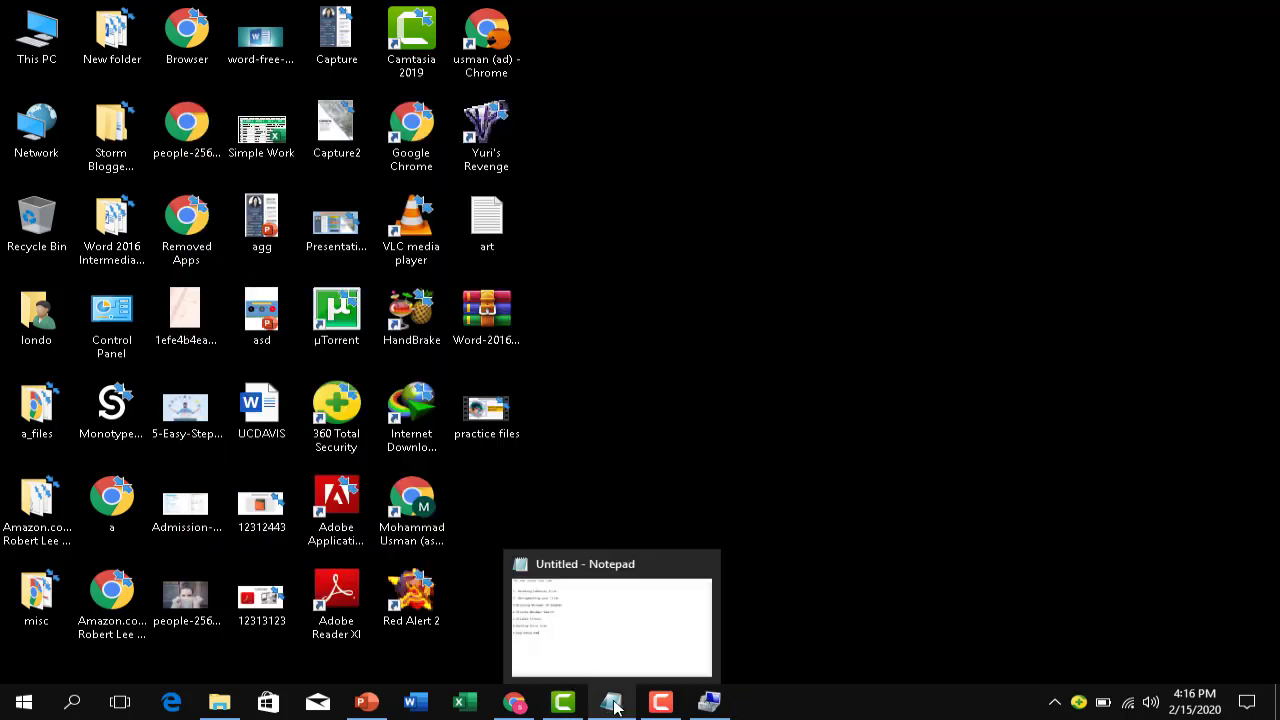
Step: Mark the "Upgrading Ram" item in the notes and minimize the notes window
{"action": "left_click", "coordinate": [615, 707]}
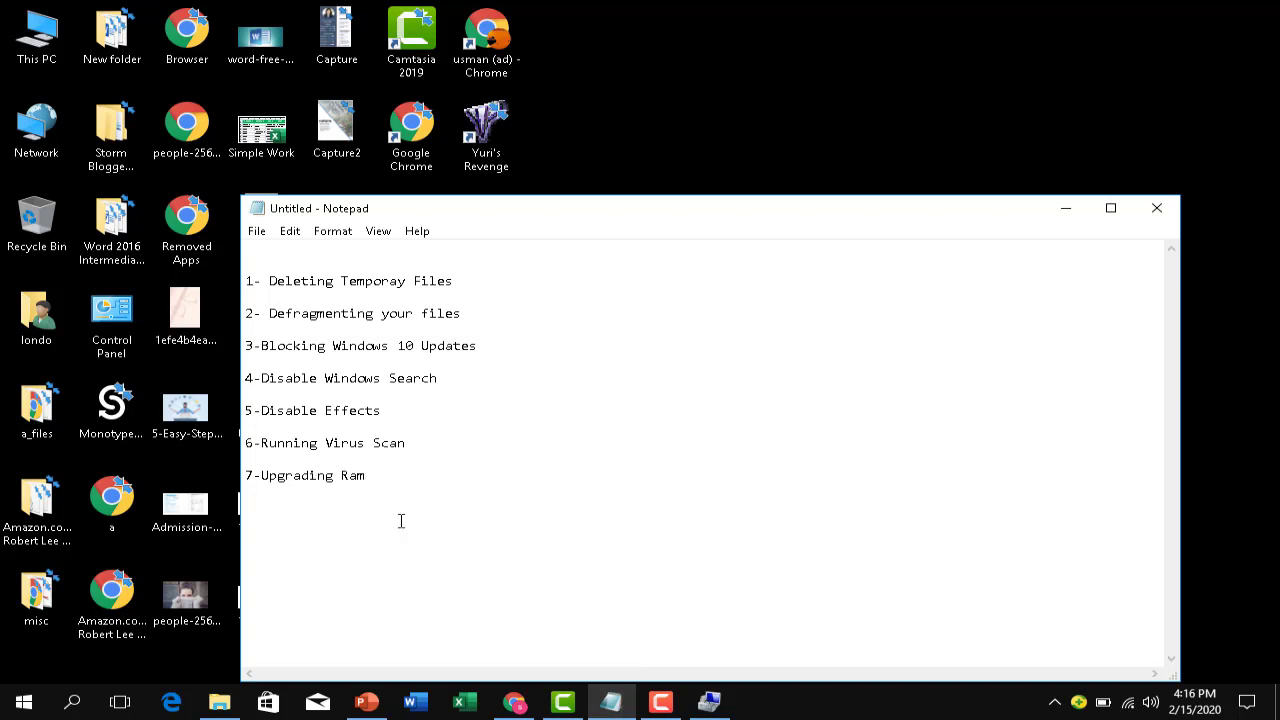
{"action": "left_click_drag", "start_coordinate": [262, 477], "coordinate": [491, 488]}
{"action": "left_click", "coordinate": [491, 488]}
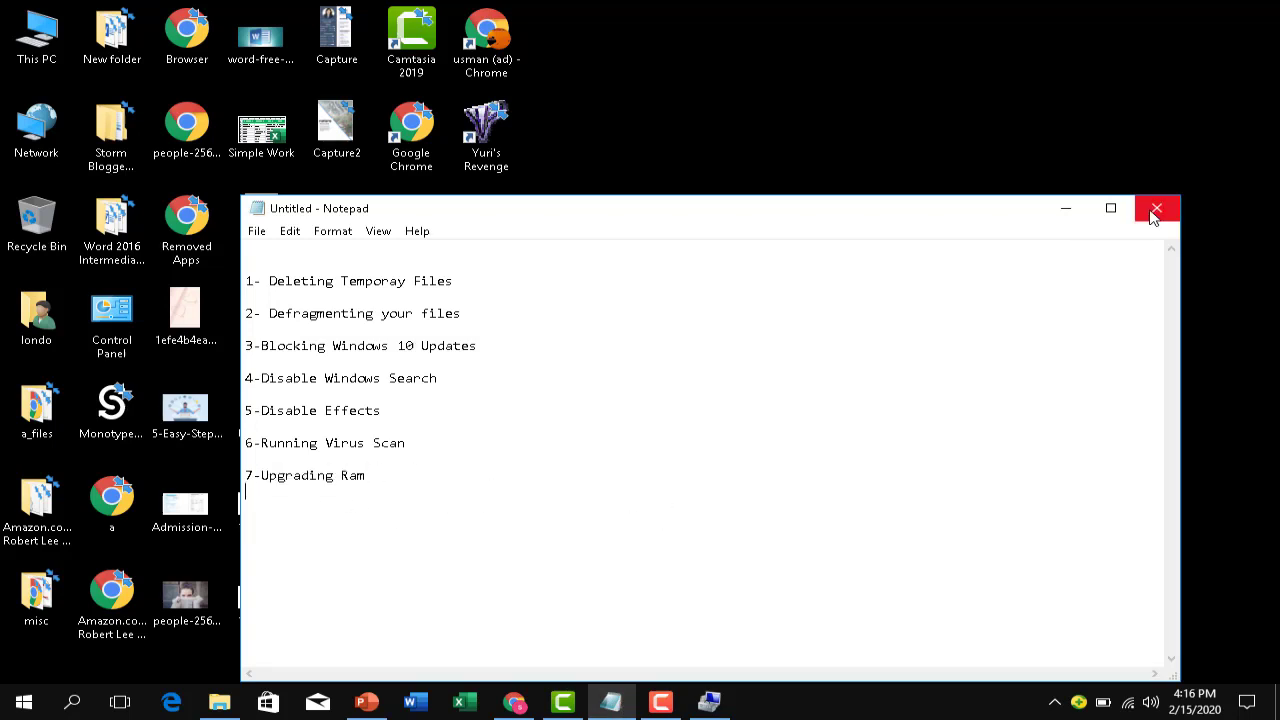
{"action": "left_click", "coordinate": [1066, 208]}
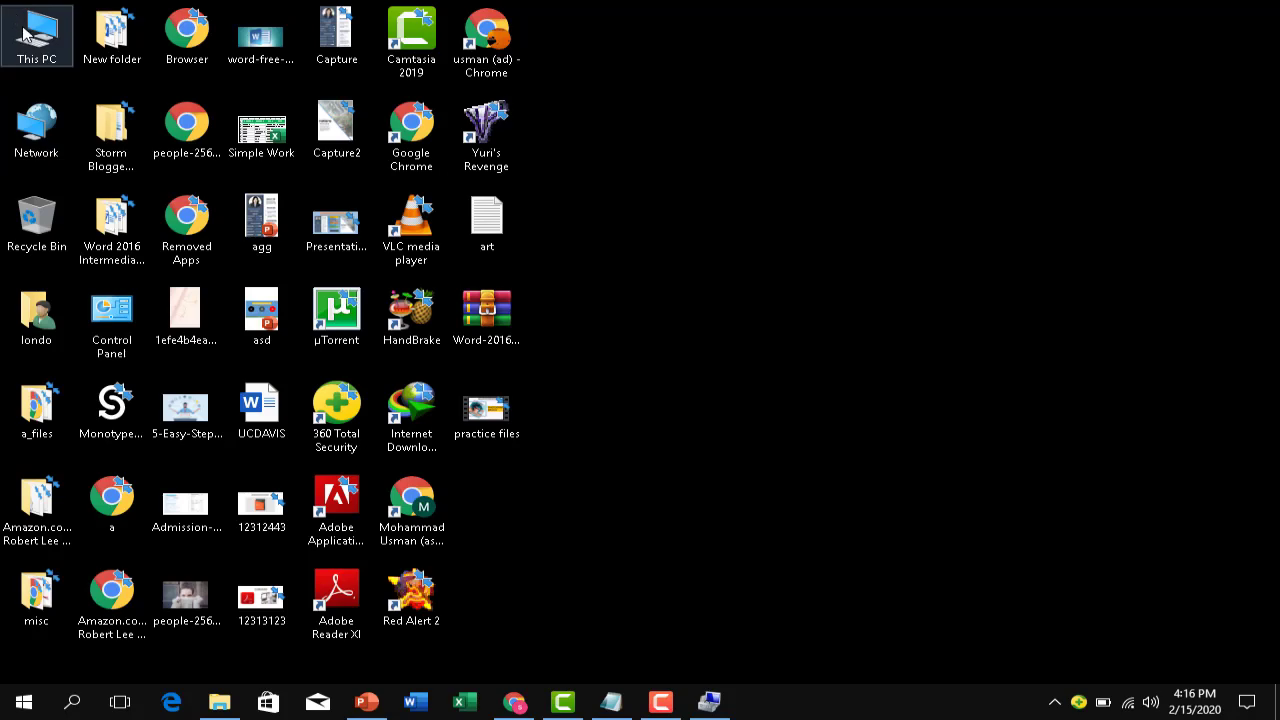
Step: Open the properties of This PC to examine the installed memory and system type, and close the window
{"action": "right_click", "coordinate": [30, 30]}
{"action": "left_click", "coordinate": [101, 247]}
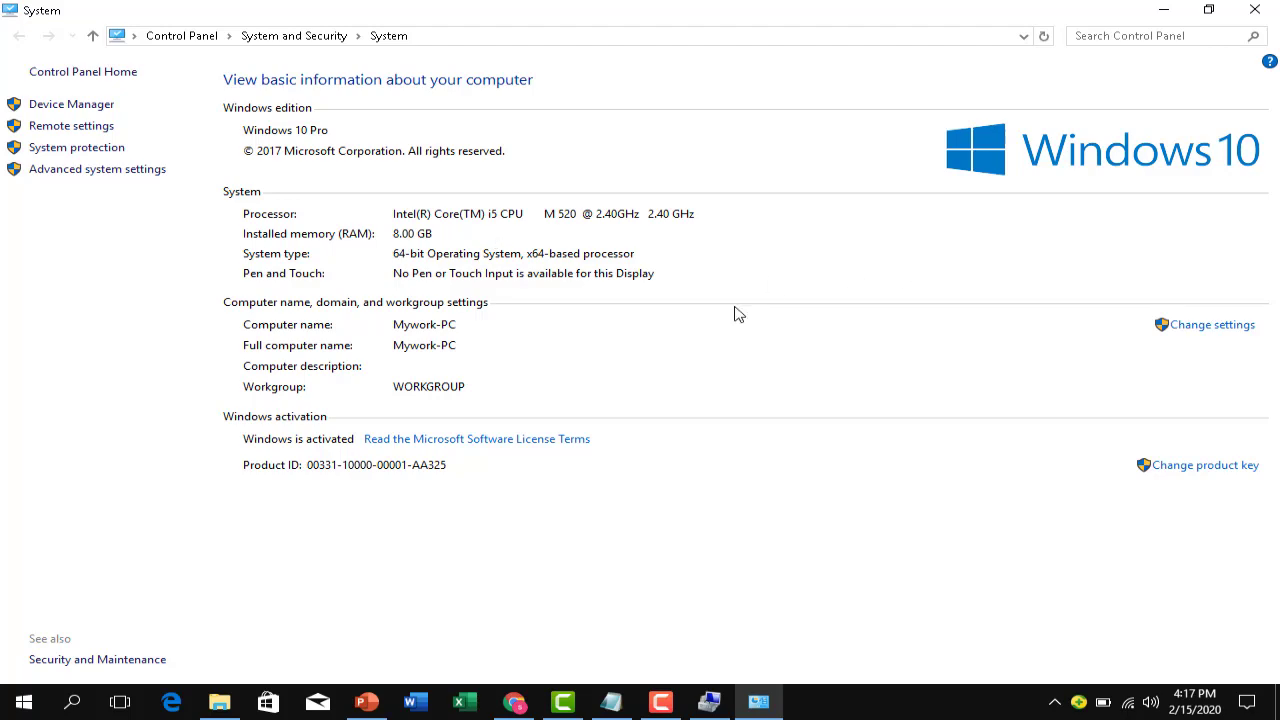
{"action": "left_click", "coordinate": [1254, 9]}
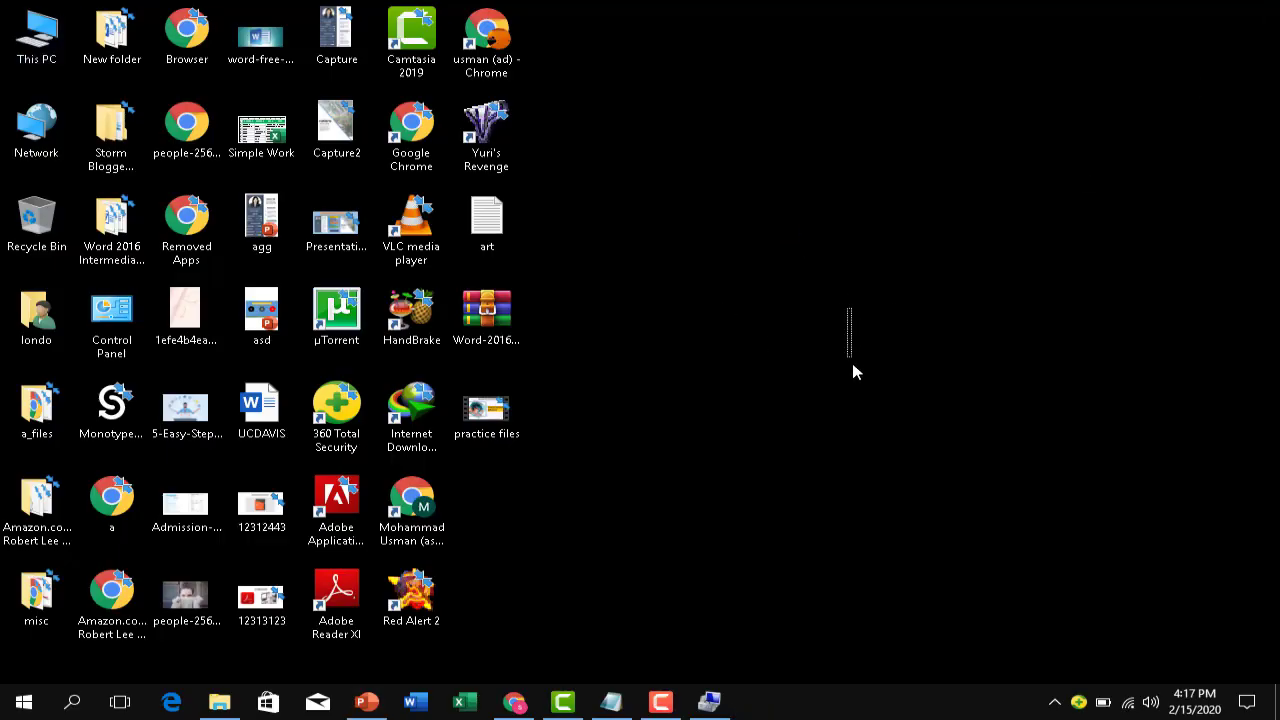
{"action": "right_click", "coordinate": [688, 236]}
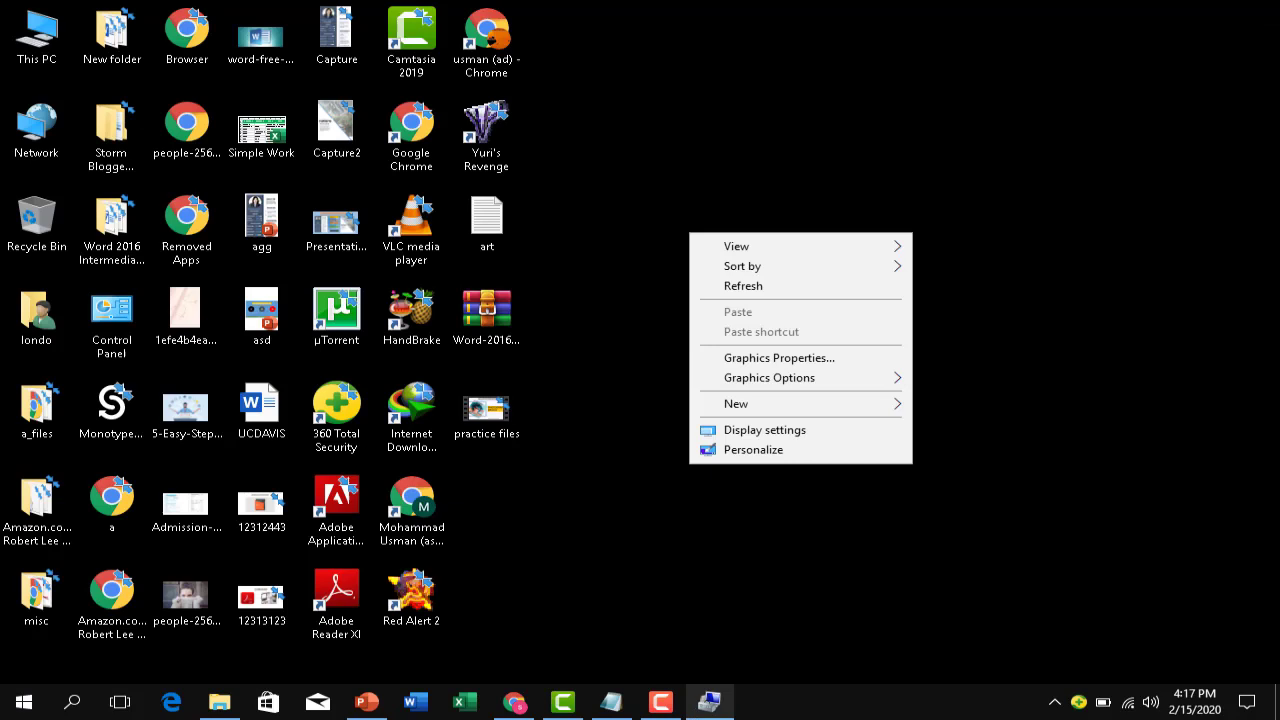
Step: Bring up the notes to review the full list, move the window higher, and minimize it
{"action": "left_click", "coordinate": [611, 702]}
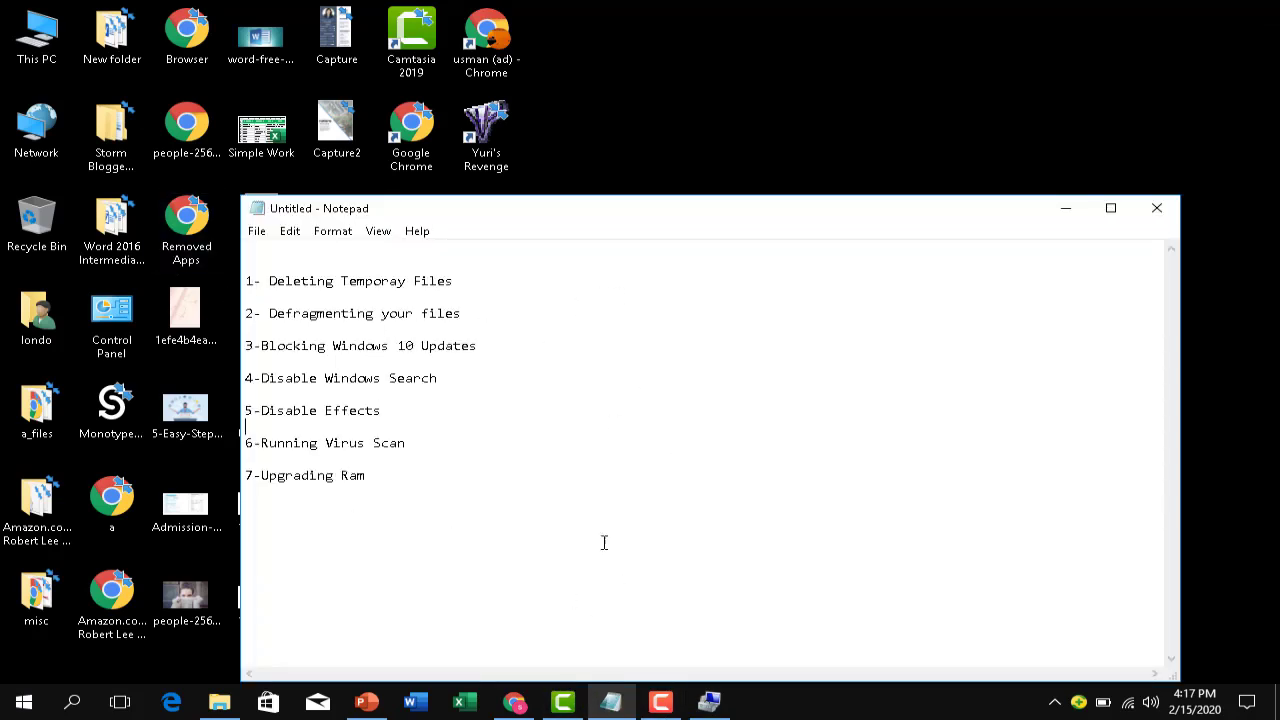
{"action": "left_click_drag", "start_coordinate": [857, 206], "coordinate": [867, 98]}
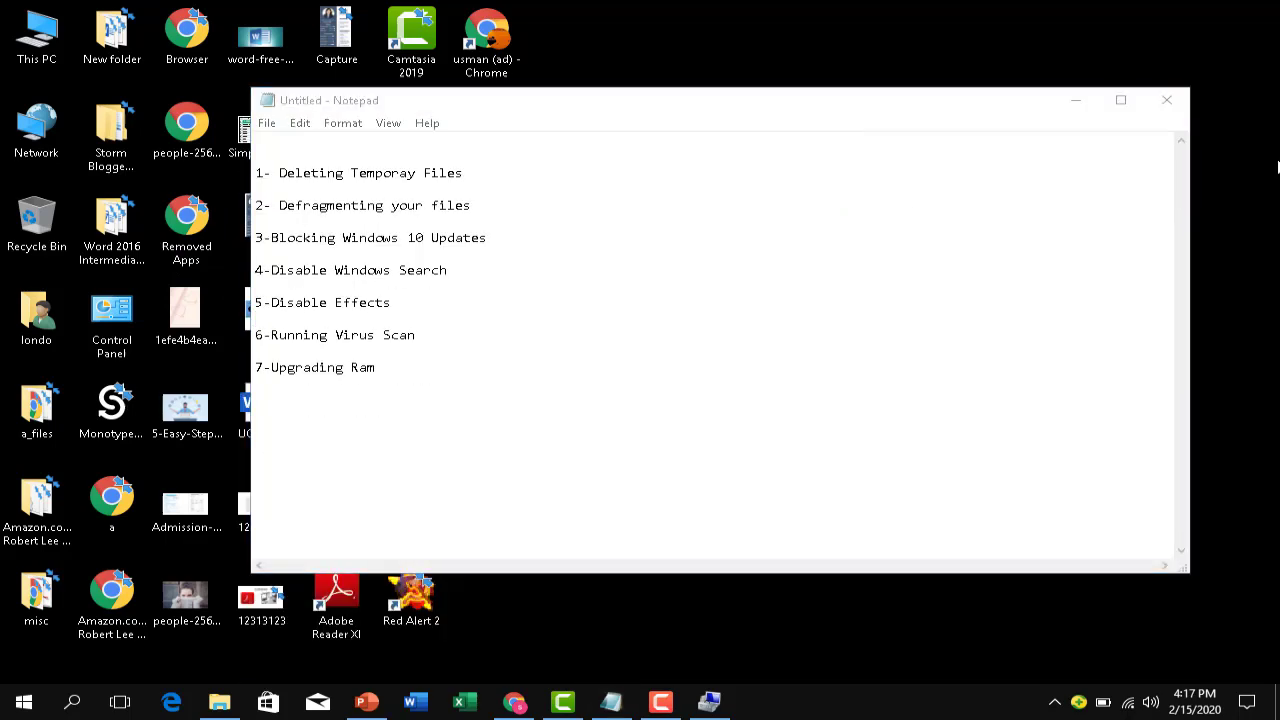
{"action": "right_click", "coordinate": [1228, 160]}
{"action": "left_click", "coordinate": [1220, 211]}
{"action": "right_click", "coordinate": [1222, 235]}
{"action": "left_click", "coordinate": [1200, 287]}
{"action": "right_click", "coordinate": [1240, 227]}
{"action": "left_click", "coordinate": [1191, 285]}
{"action": "right_click", "coordinate": [1191, 289]}
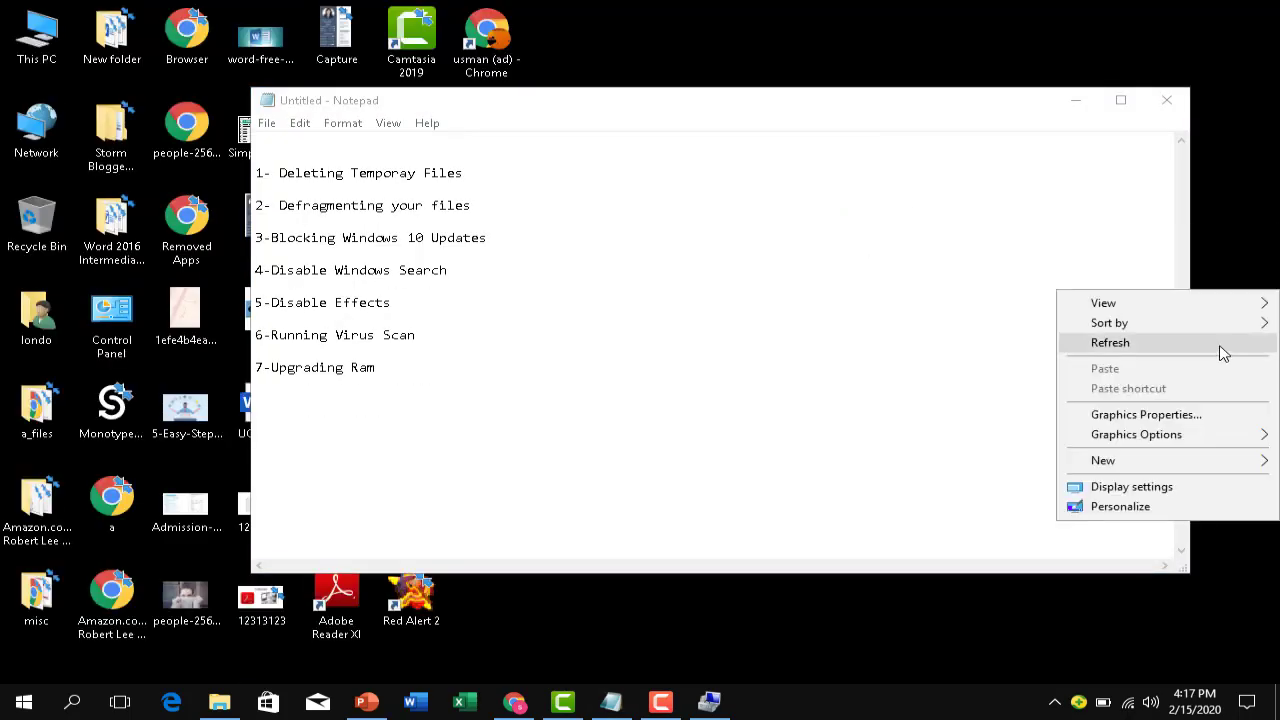
{"action": "left_click", "coordinate": [1074, 104]}
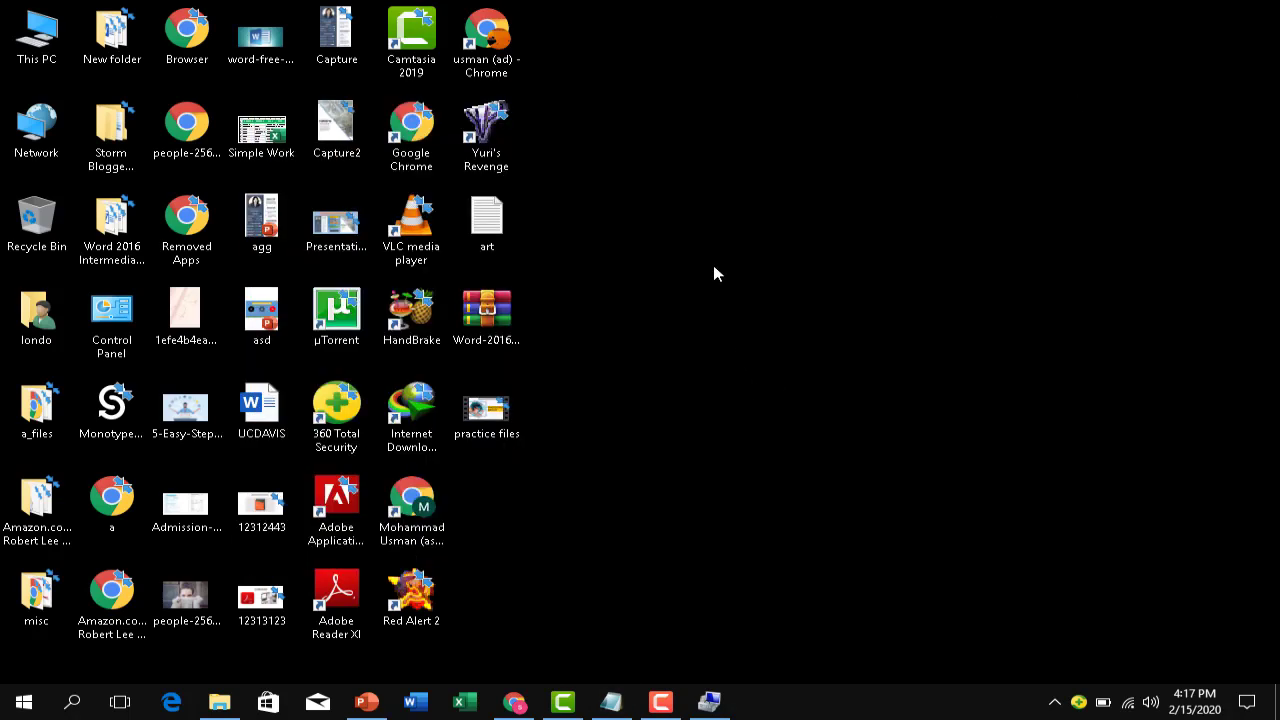
{"action": "right_click", "coordinate": [694, 258]}
{"action": "left_click", "coordinate": [727, 312]}
{"action": "right_click", "coordinate": [710, 281]}
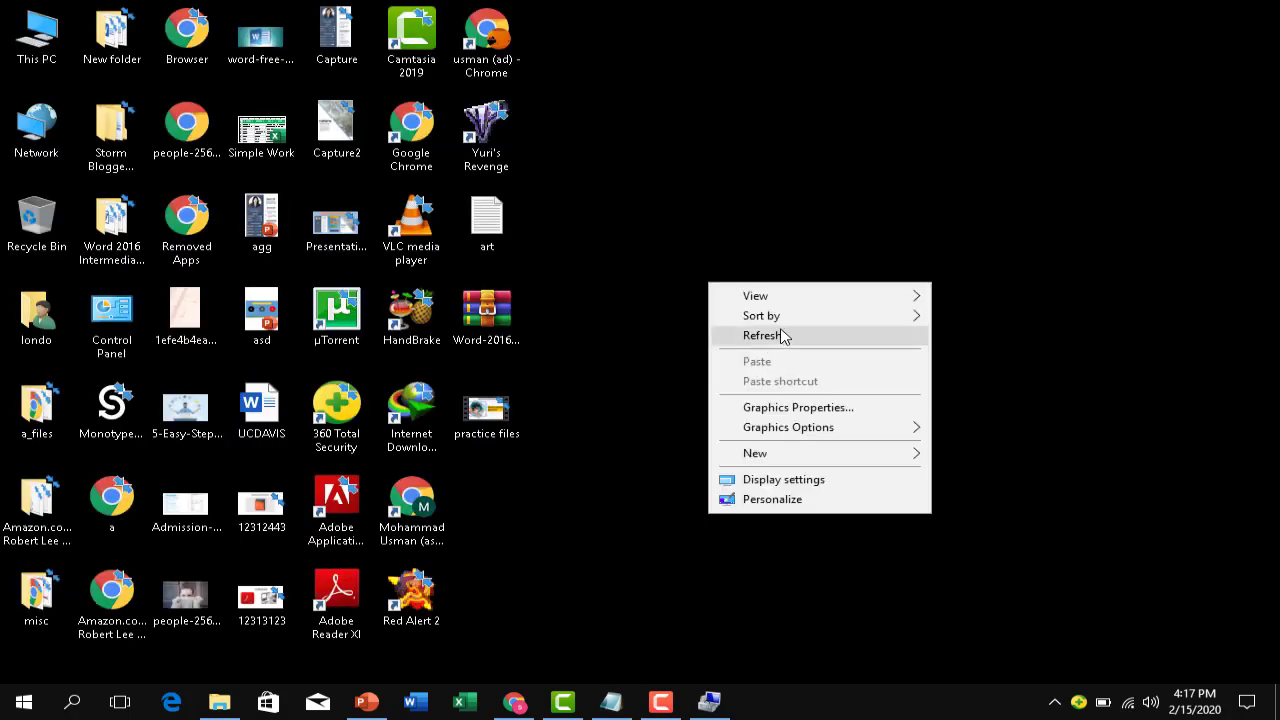
{"action": "left_click", "coordinate": [687, 201]}
{"action": "right_click", "coordinate": [686, 200]}
{"action": "left_click", "coordinate": [795, 246]}
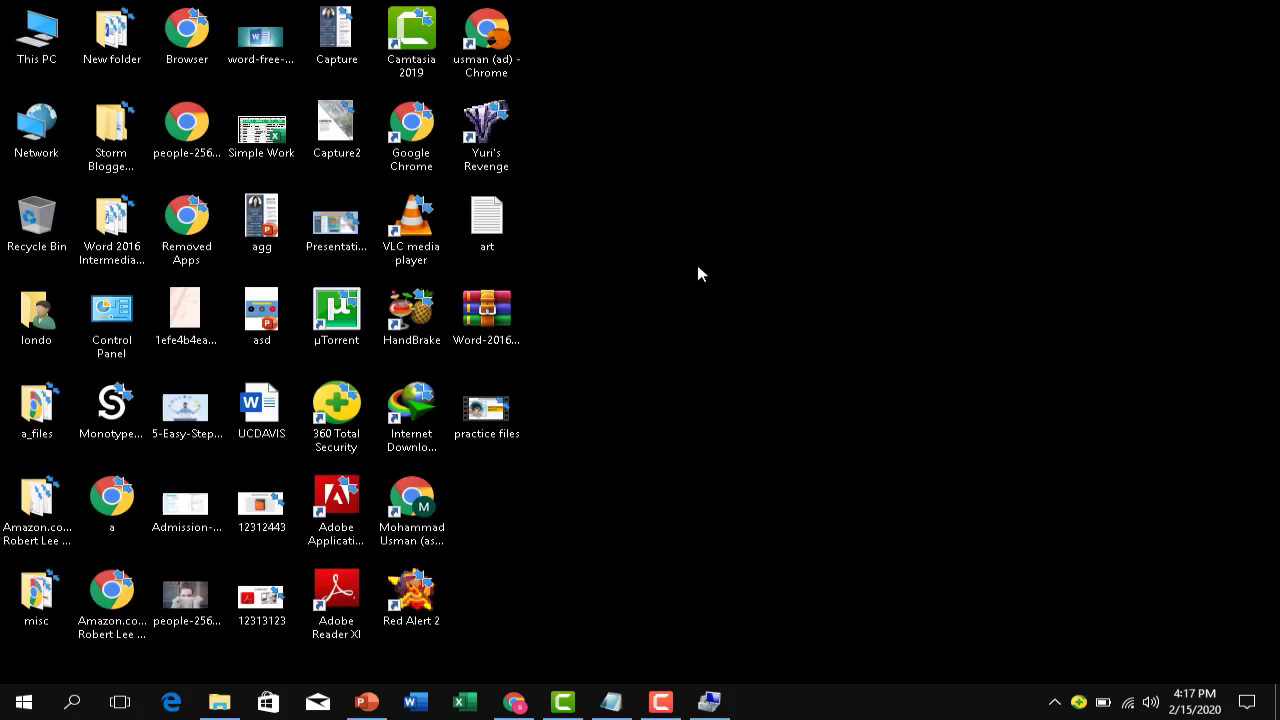